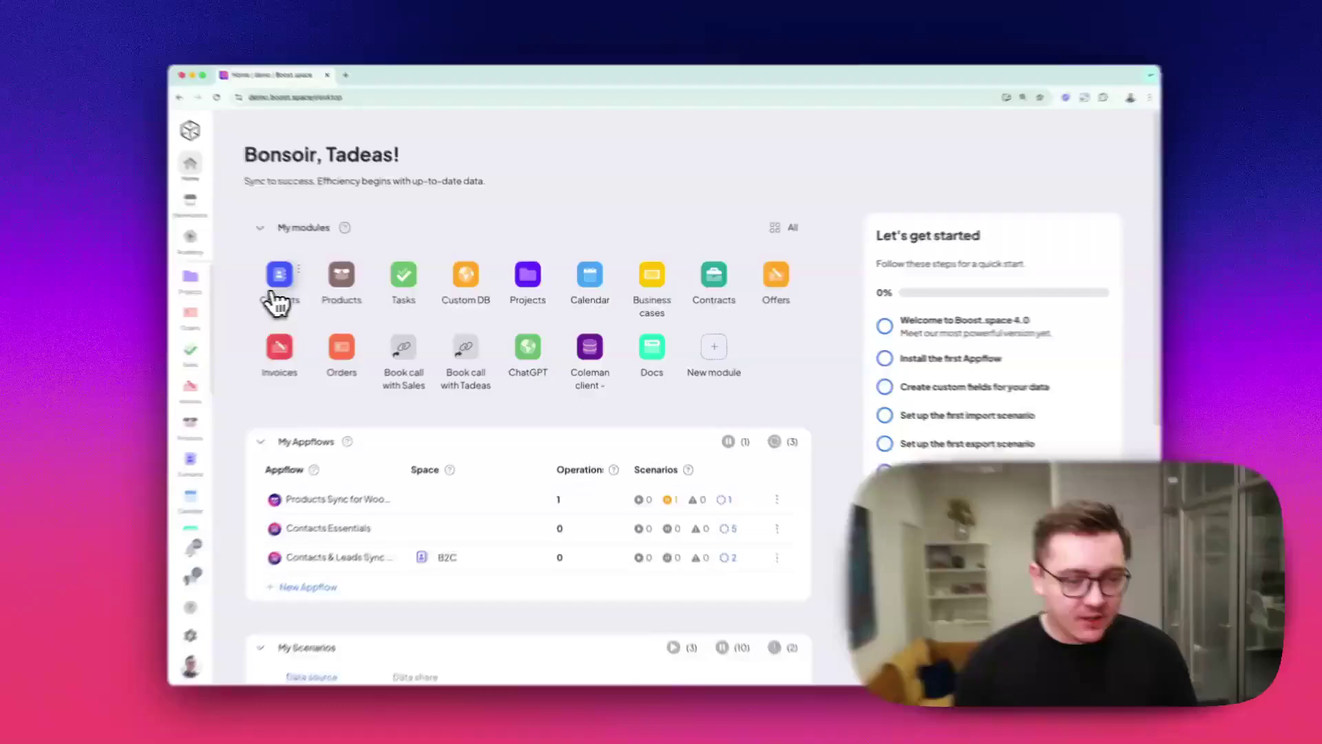
Show the Leads contact list in Contacts with the sidebar collapsed for a wider table.
left_click(294, 277)
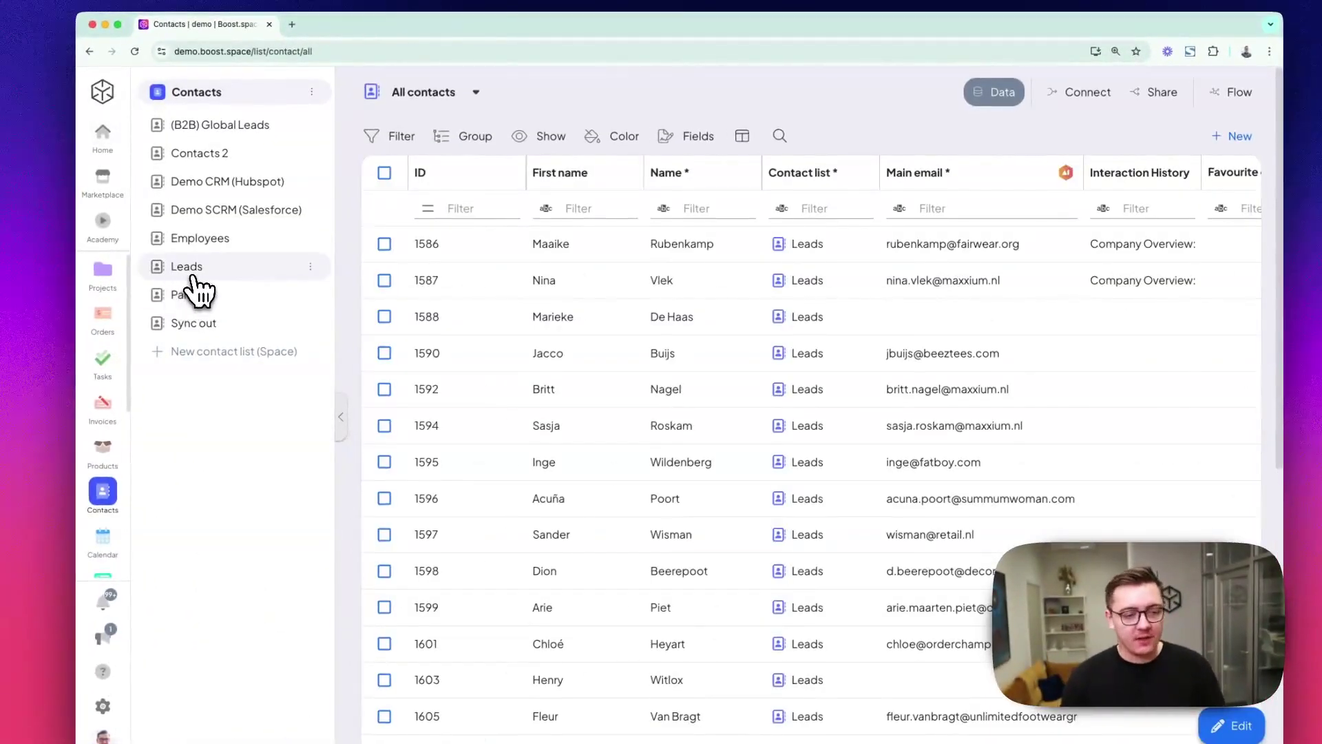
left_click(195, 277)
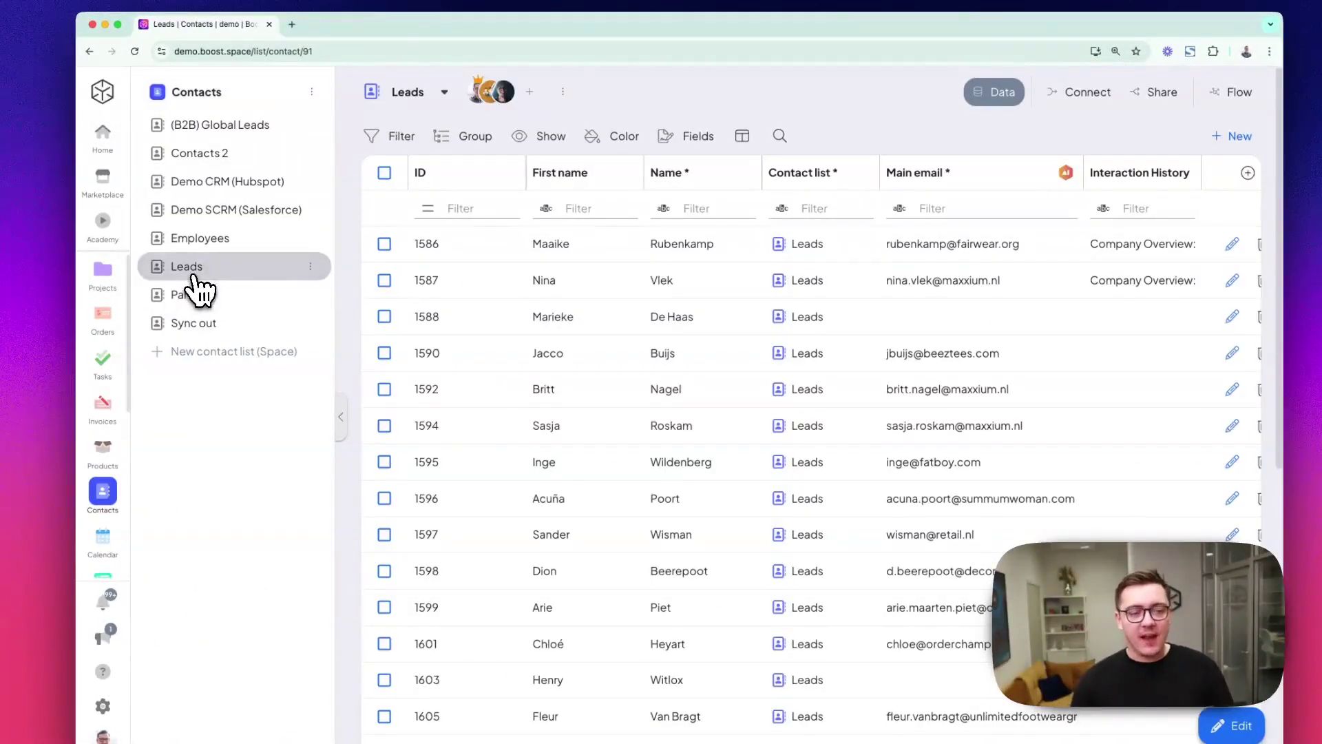
left_click(340, 416)
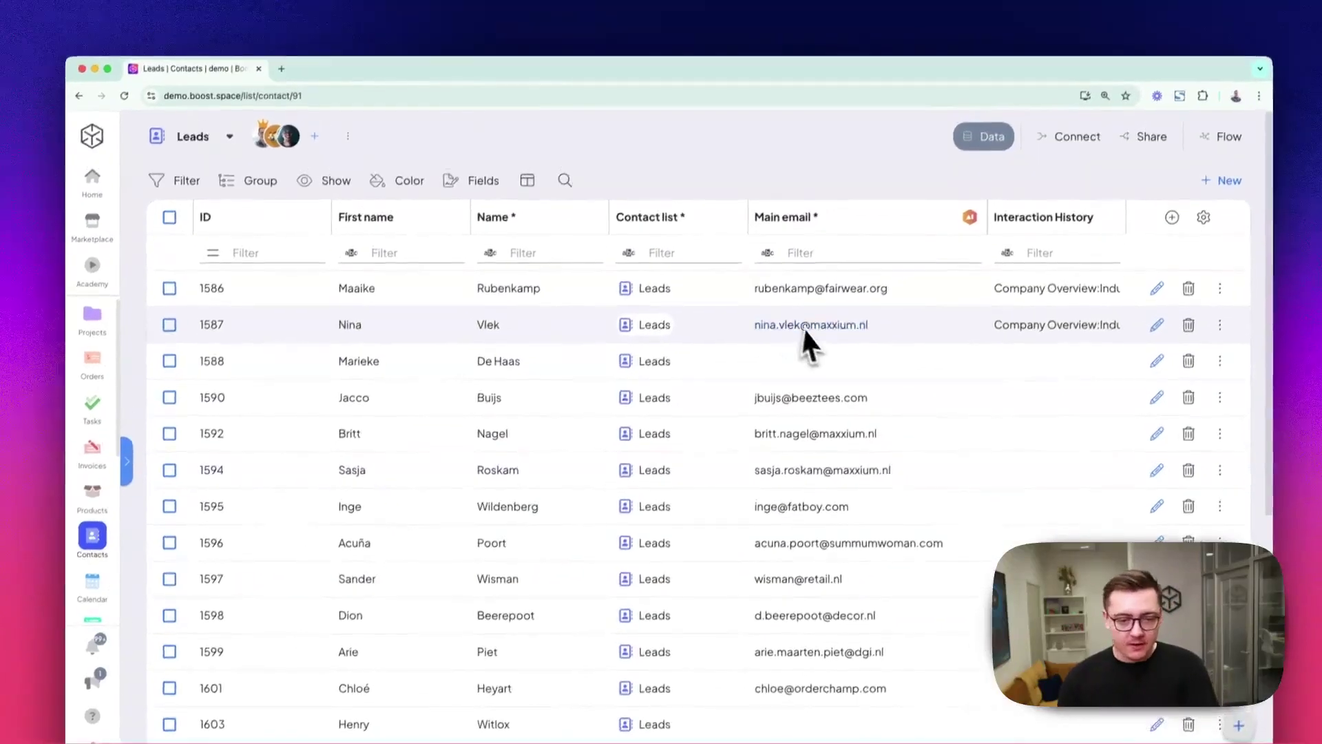
Review the first lead's Interaction History in Detail information, then return to the Leads list.
left_click(357, 303)
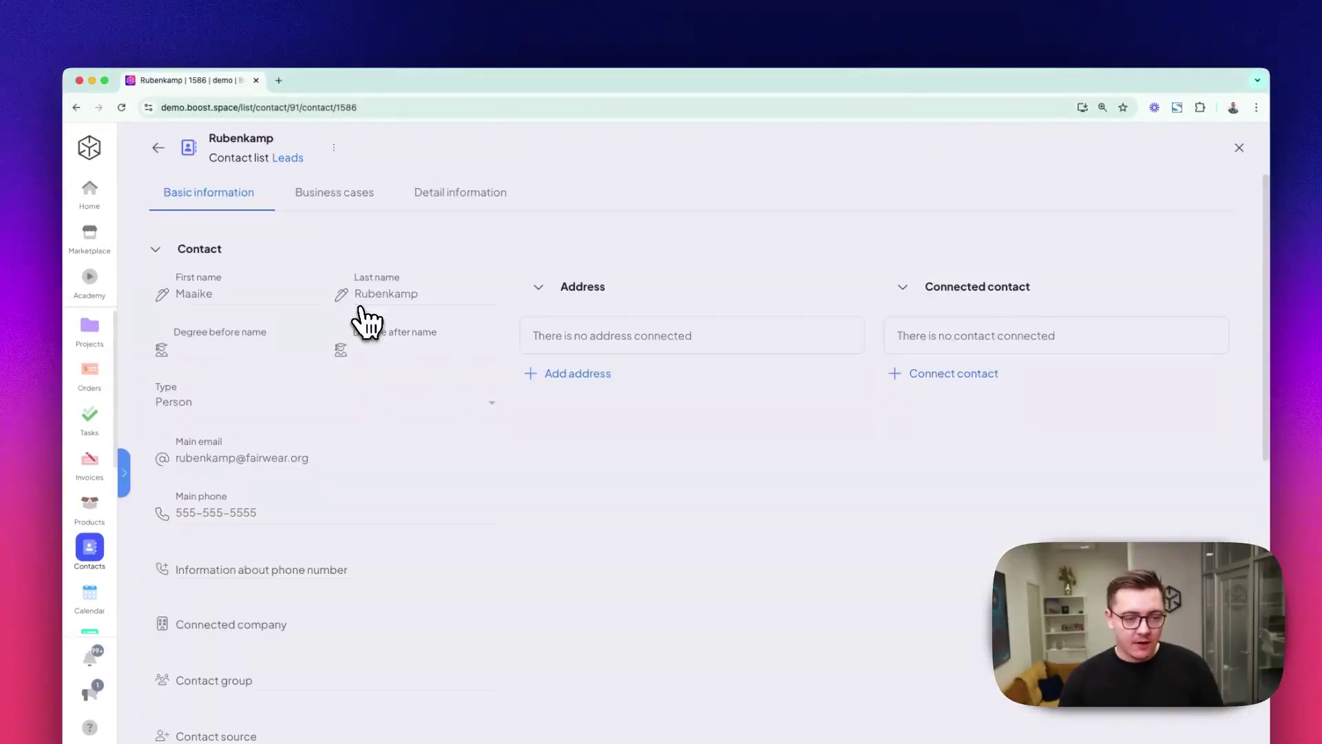
left_click(463, 199)
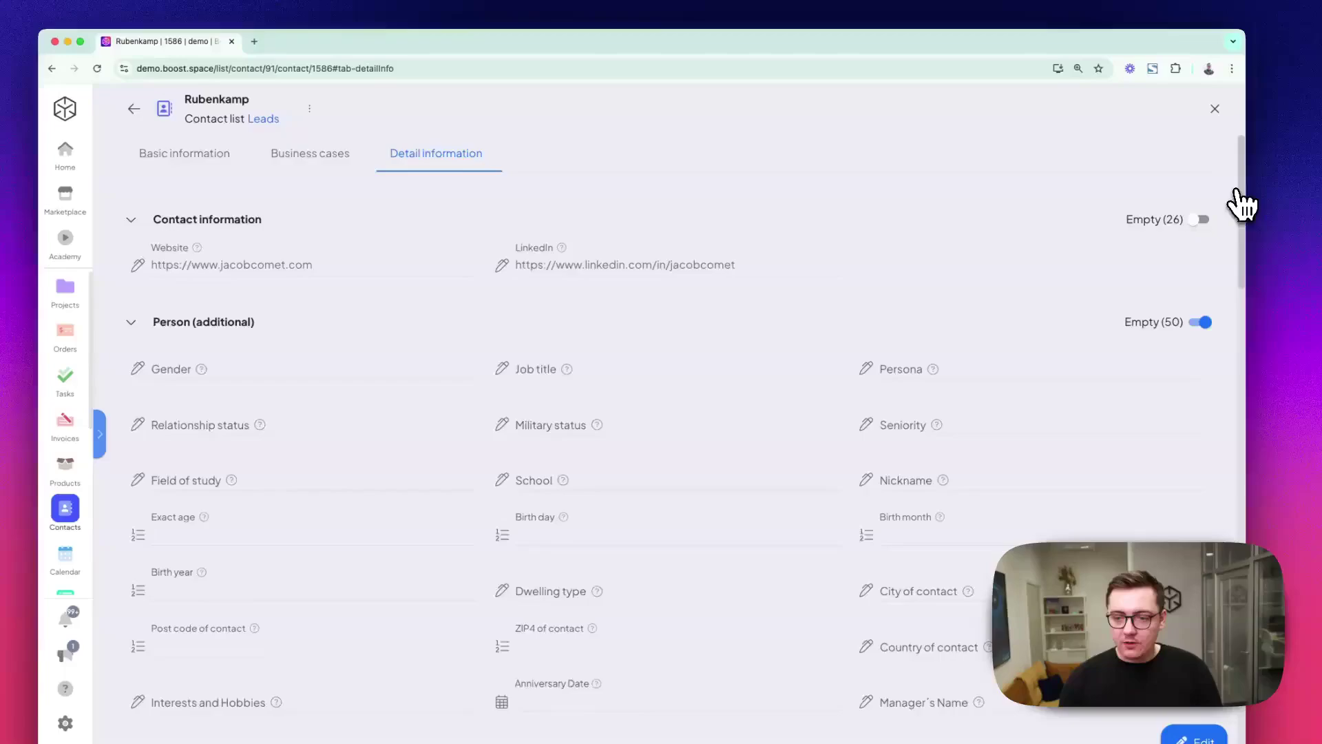
scroll(1254, 261, "down", 10)
scroll(1233, 375, "down", 10)
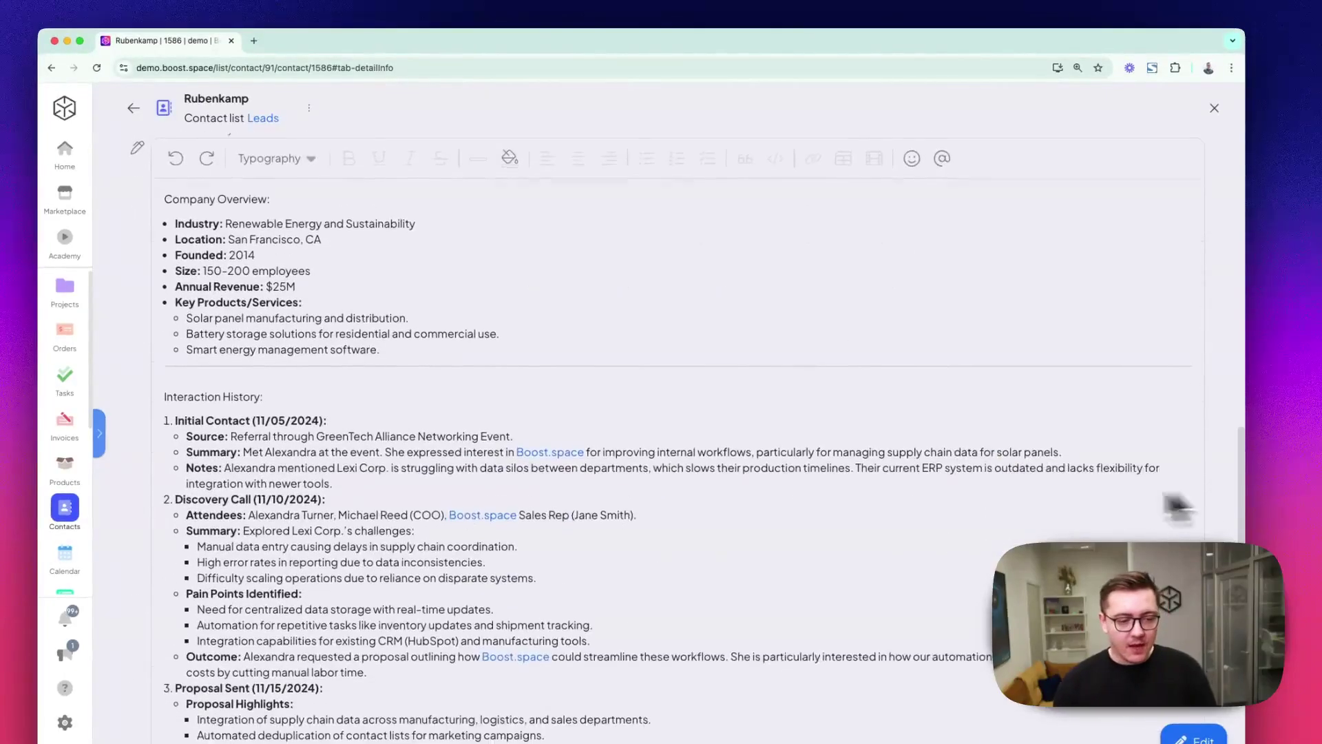
scroll(259, 295, "down", 10)
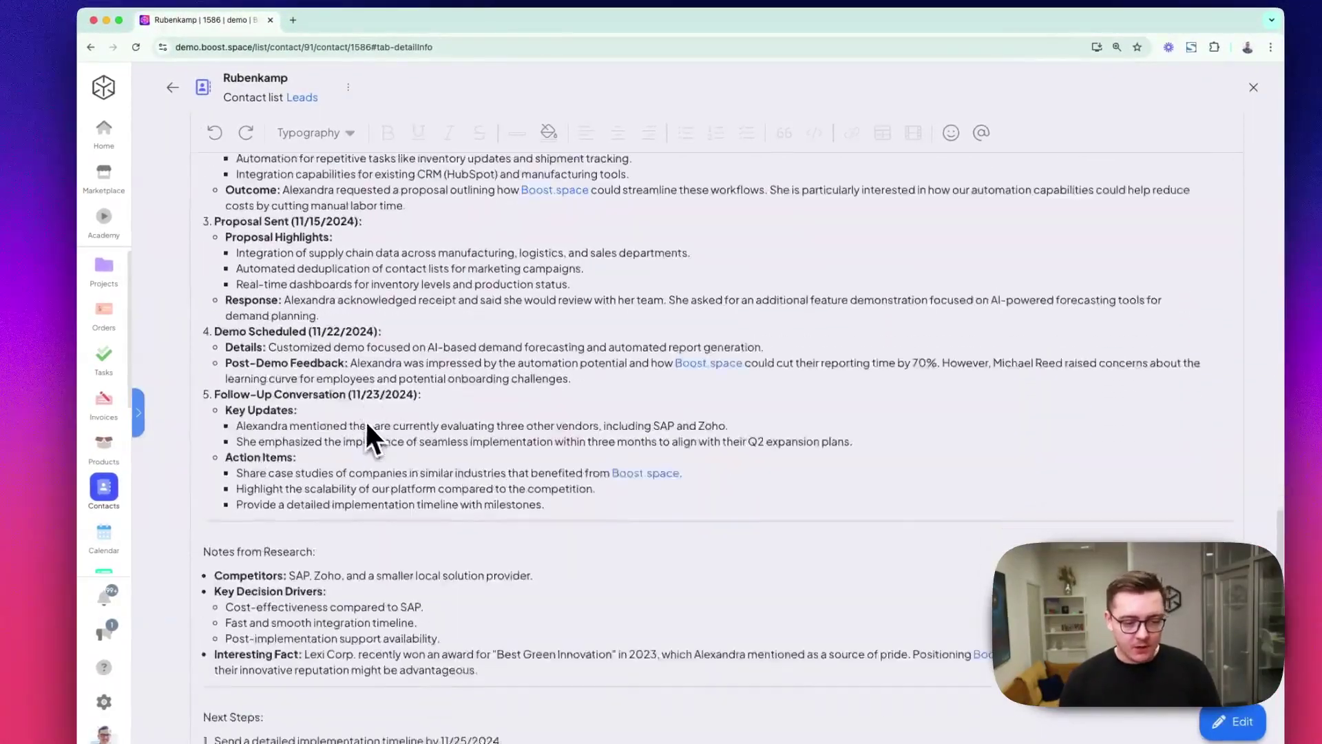
scroll(463, 560, "up", 10)
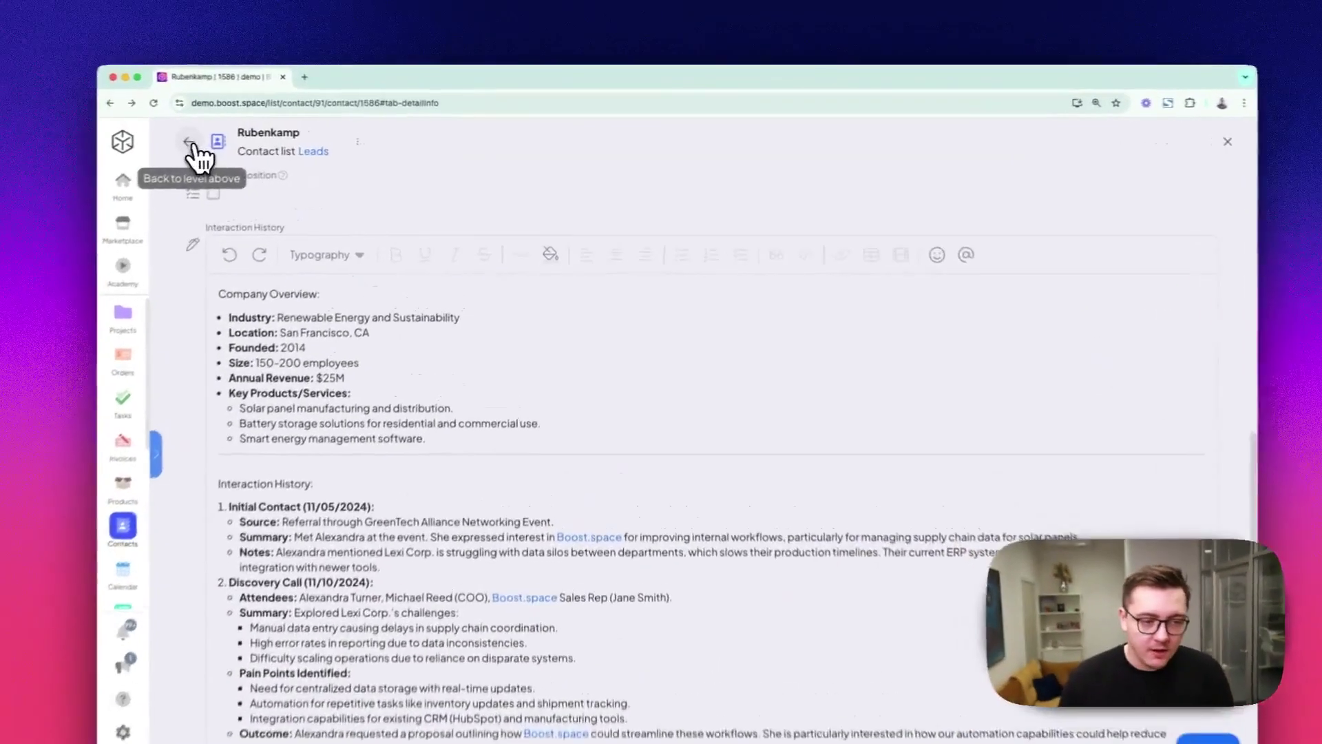
left_click(264, 138)
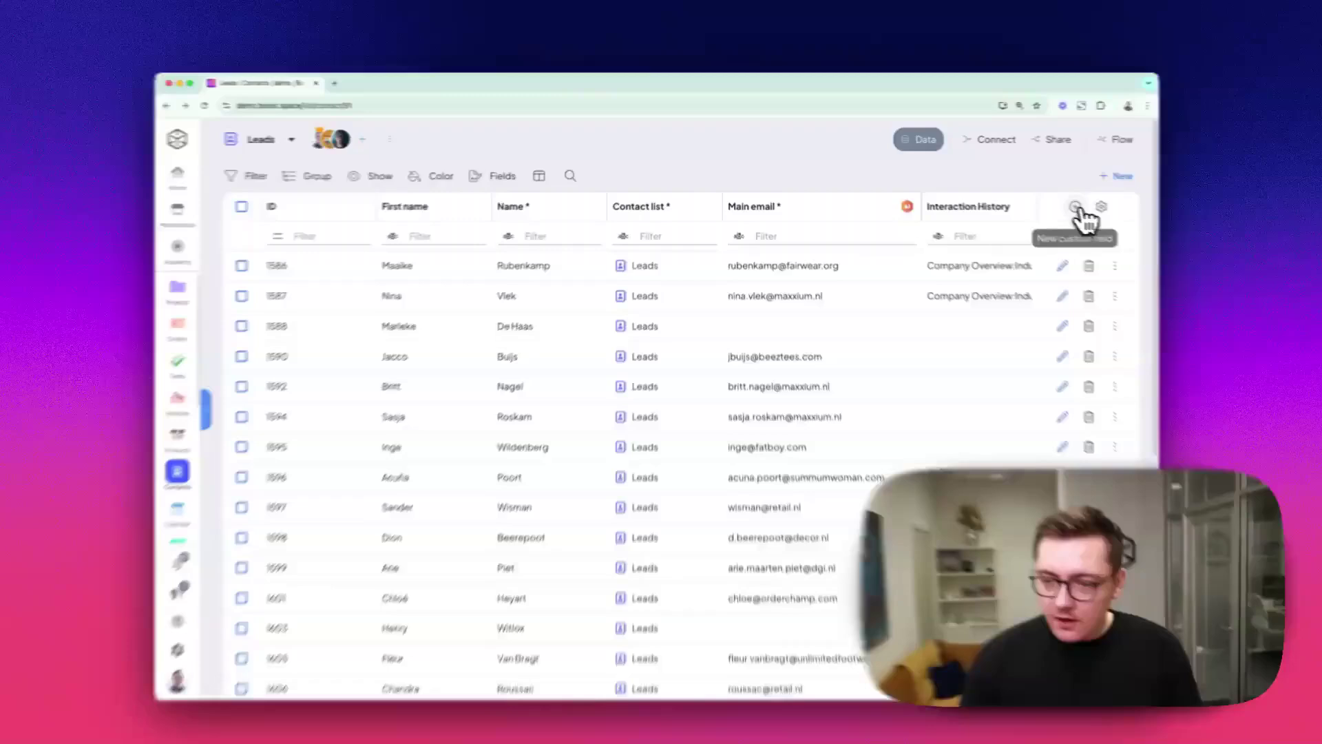
Add a custom field of type AI named 'Summary and next step (by AI)' in group AI Powered.
left_click(1077, 207)
left_click(549, 380)
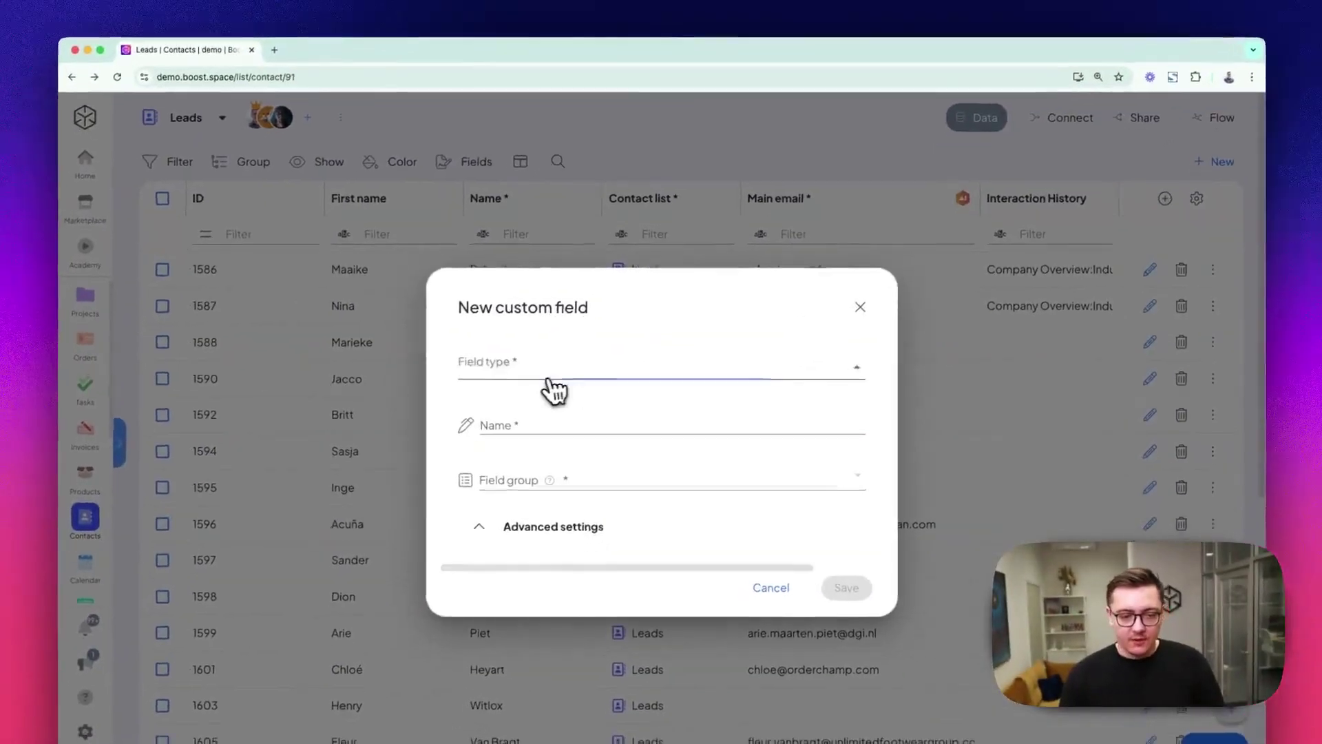
left_click(497, 256)
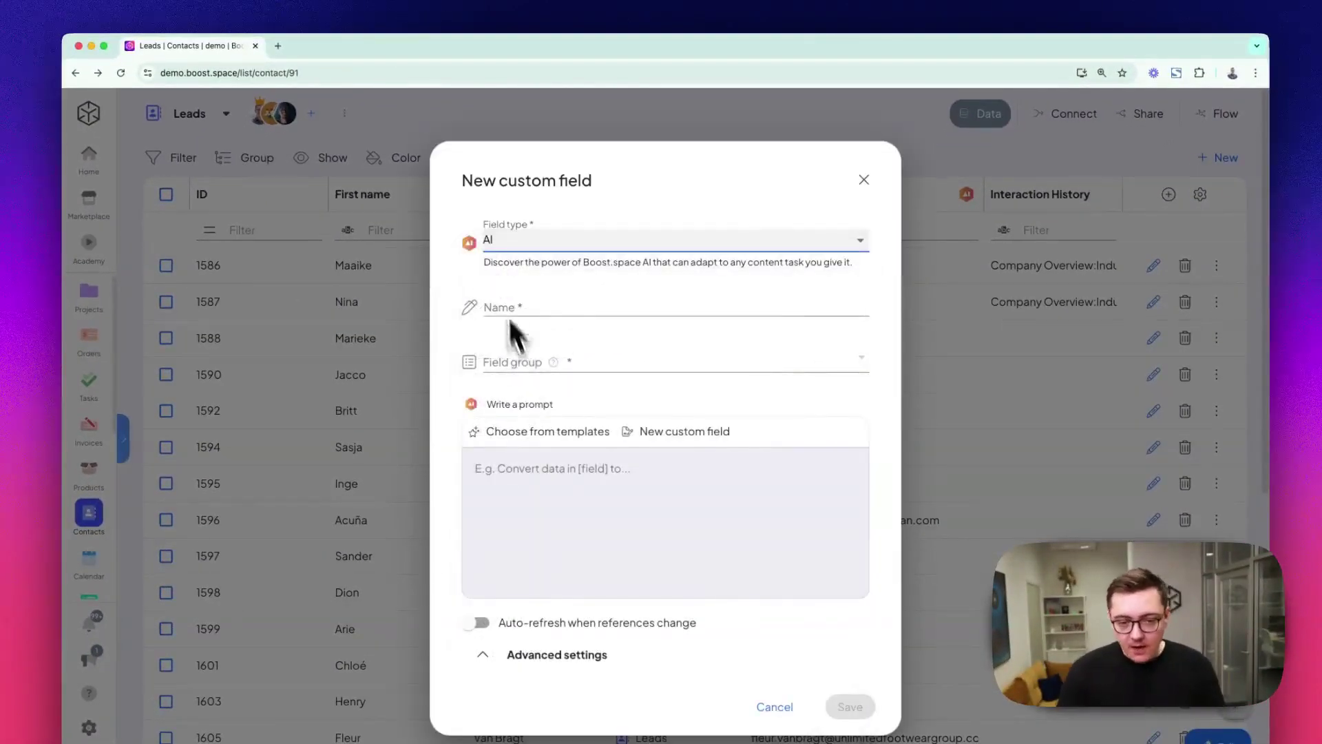
left_click(511, 311)
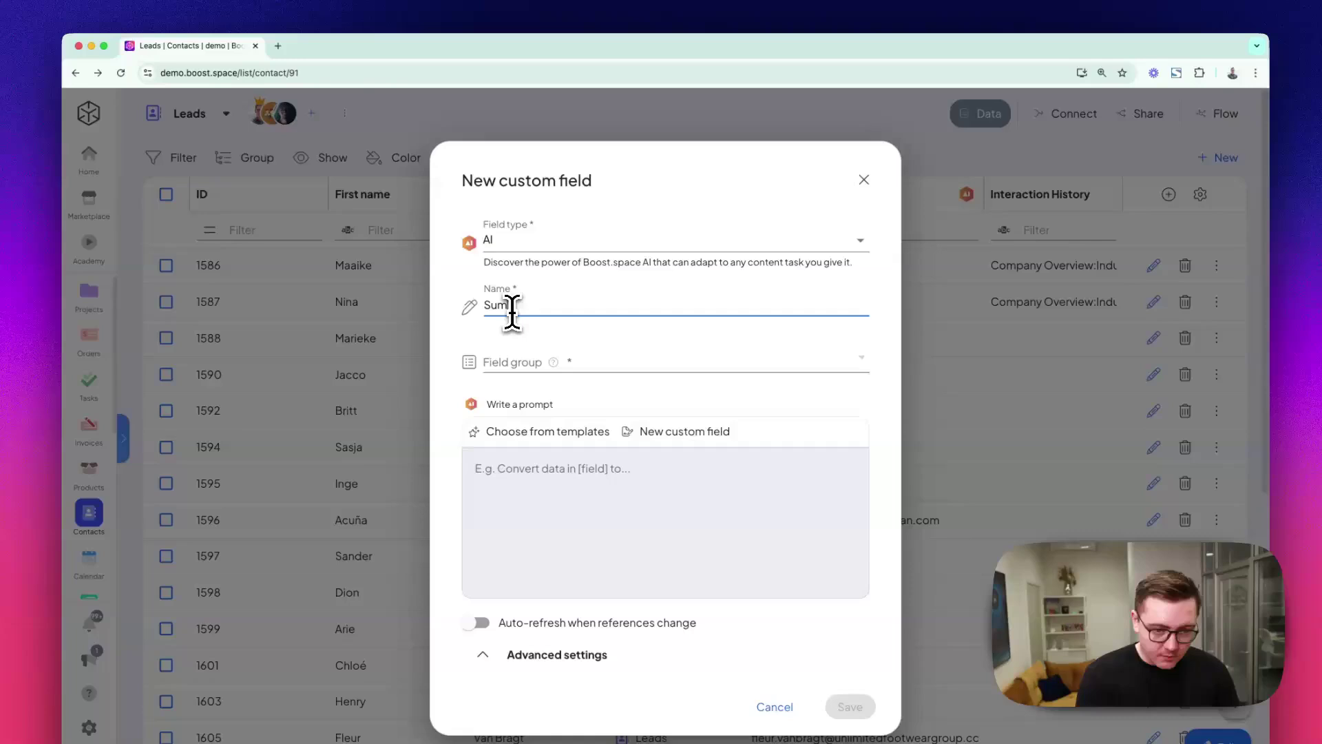
type("Summary and nextt")
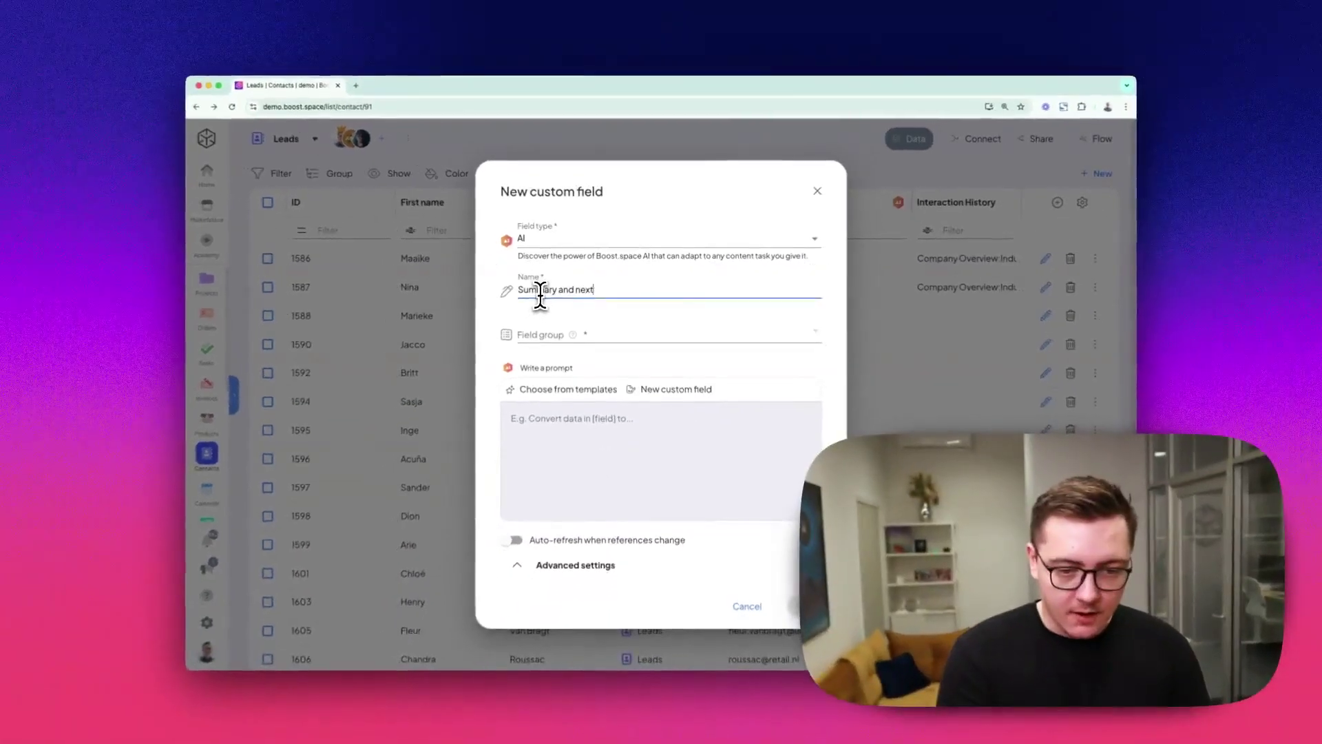
key("BackSpace")
type("step")
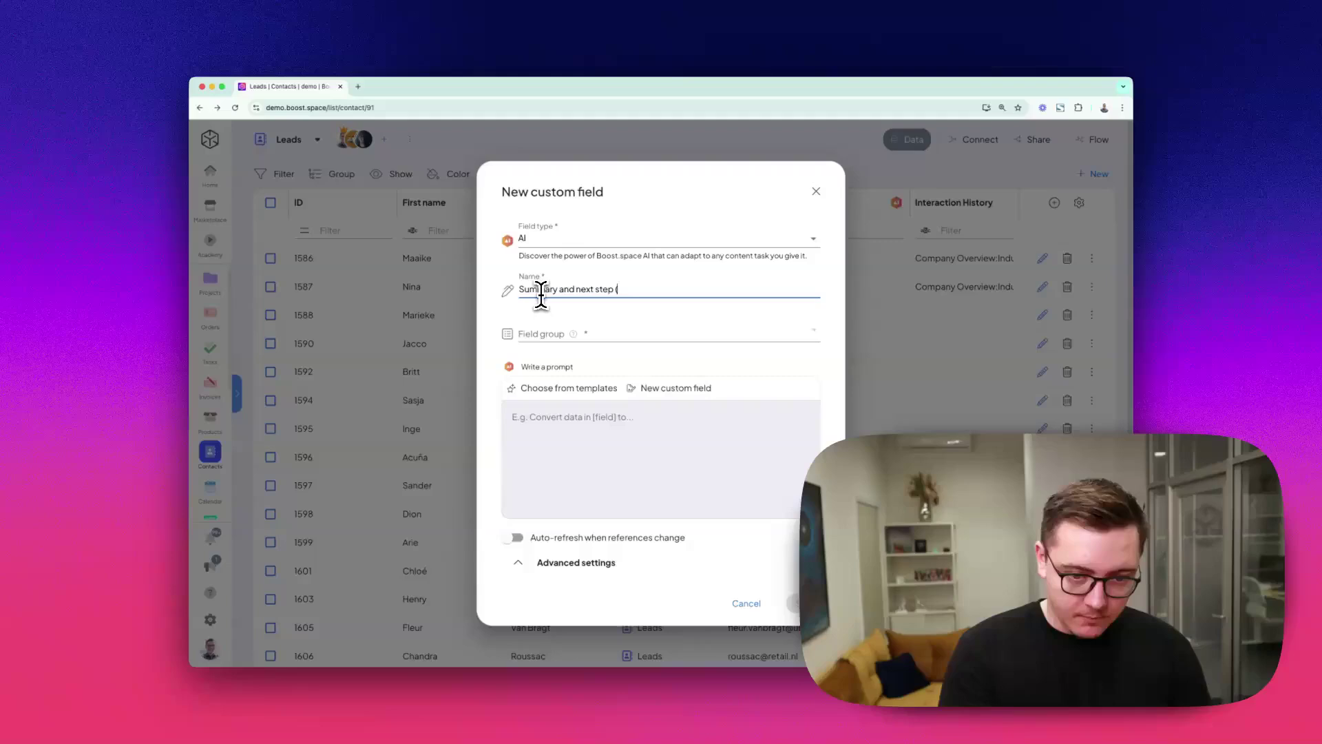
type(" (by AI)")
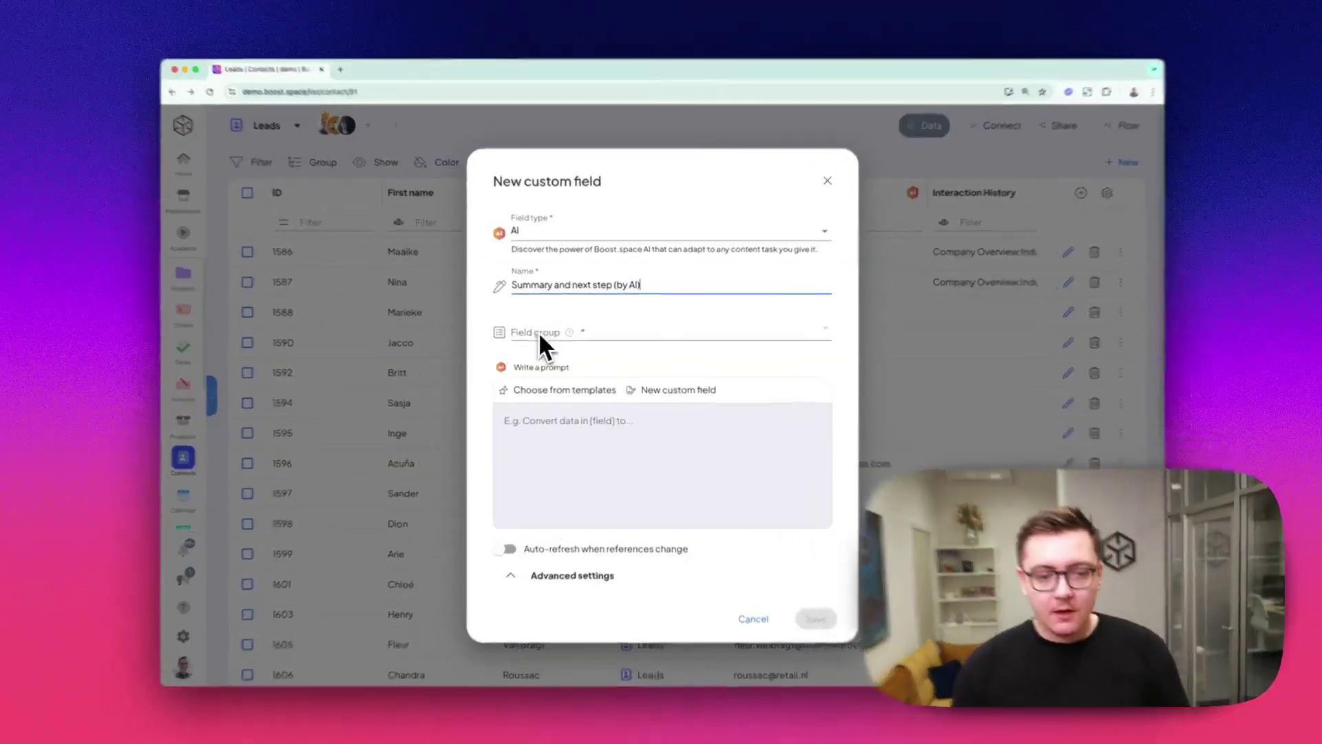
left_click(540, 333)
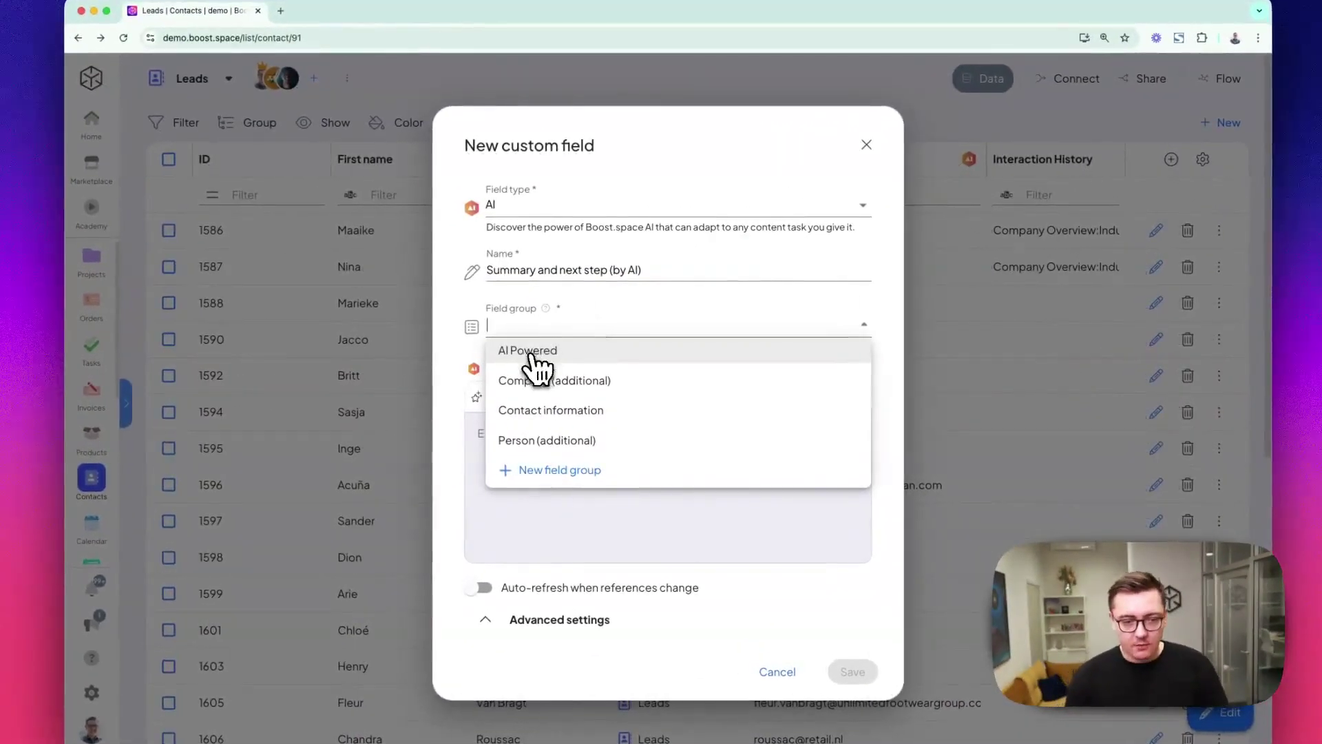
left_click(525, 351)
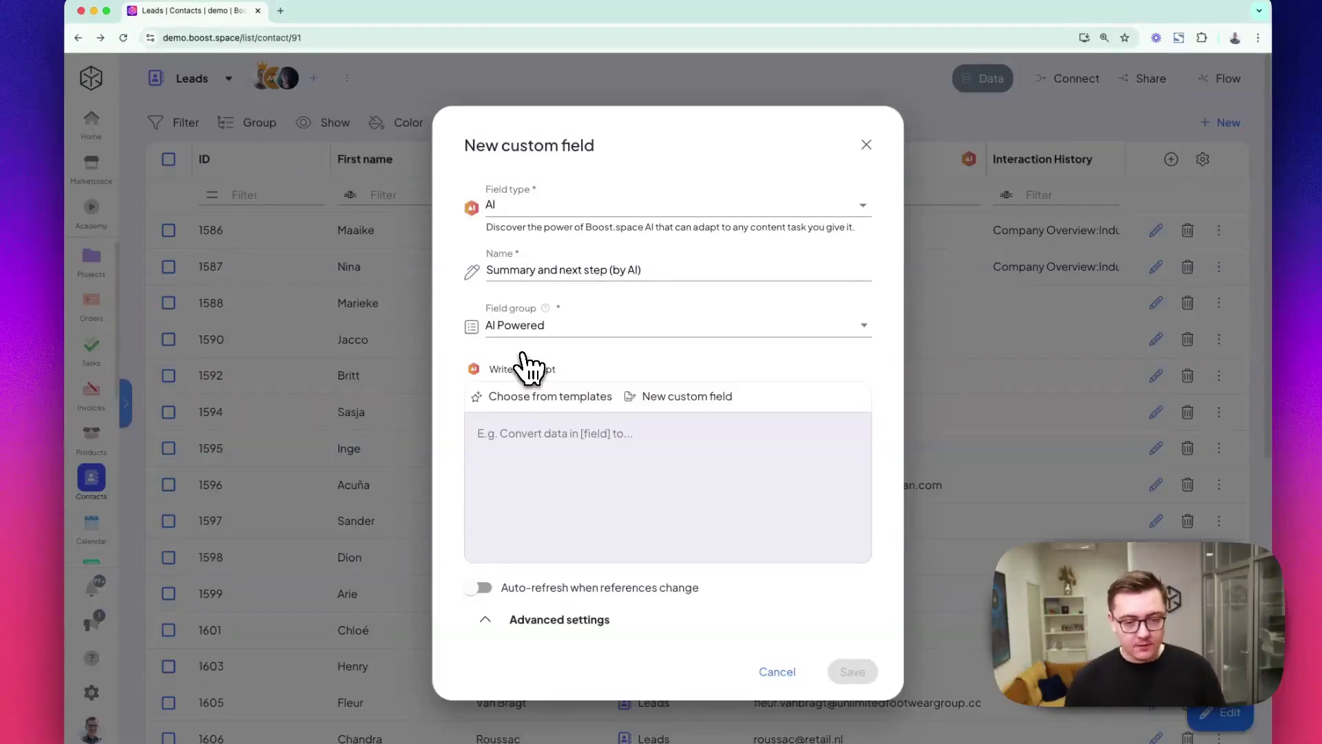
Base the AI prompt on the Summarize template, with Interaction History as its data field.
left_click(517, 435)
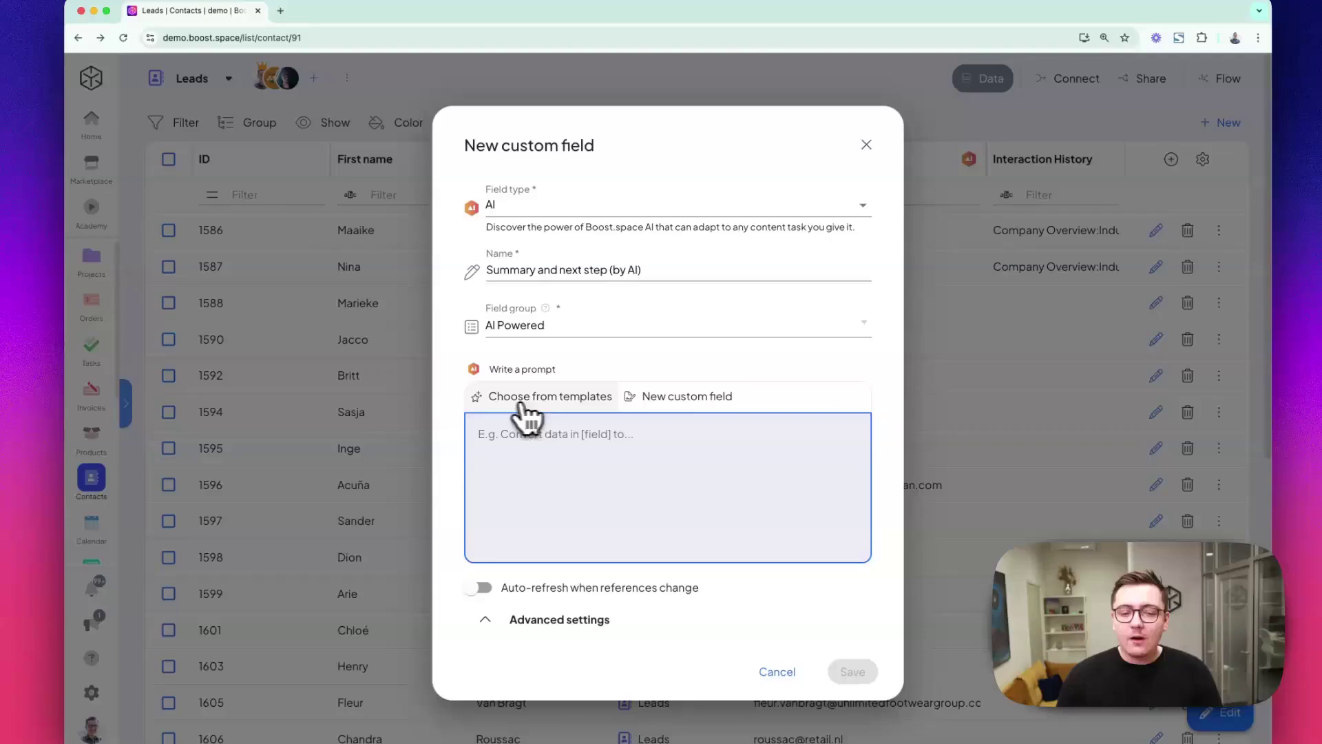
left_click(546, 397)
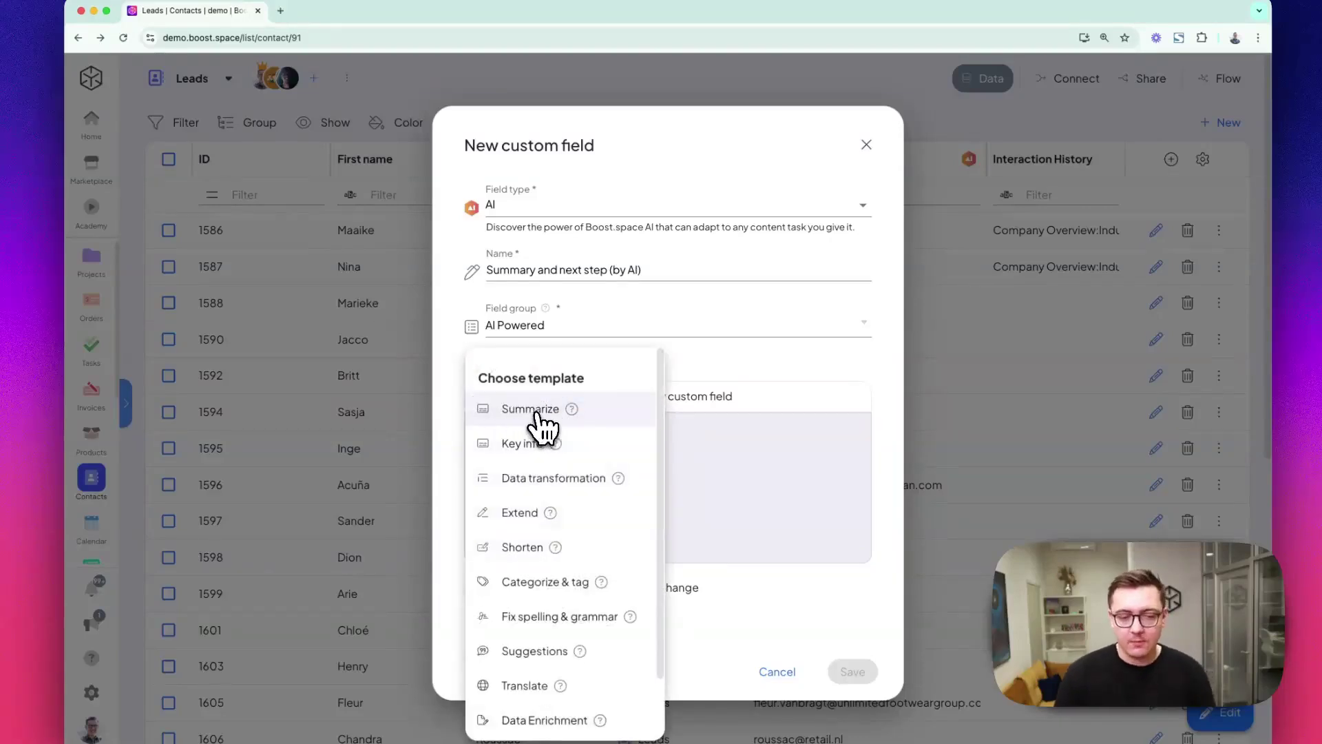
mouse_move(572, 411)
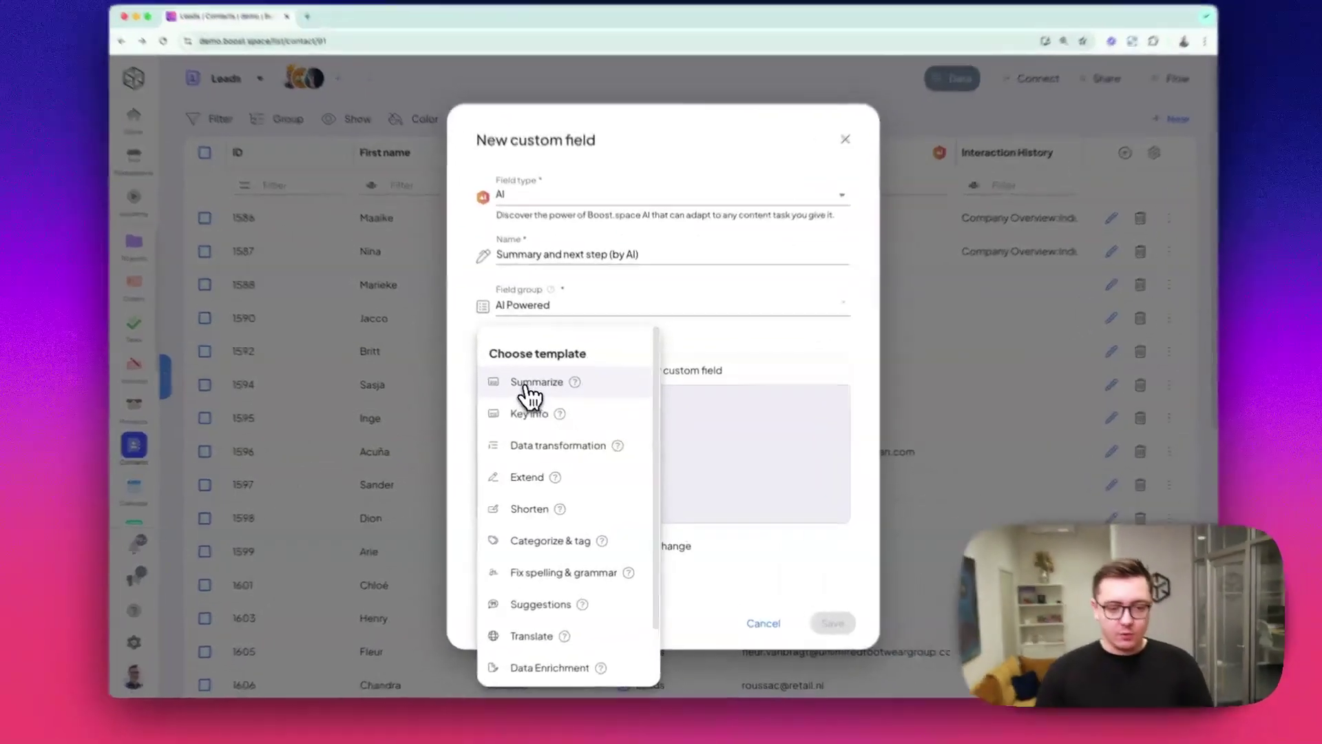
left_click(527, 388)
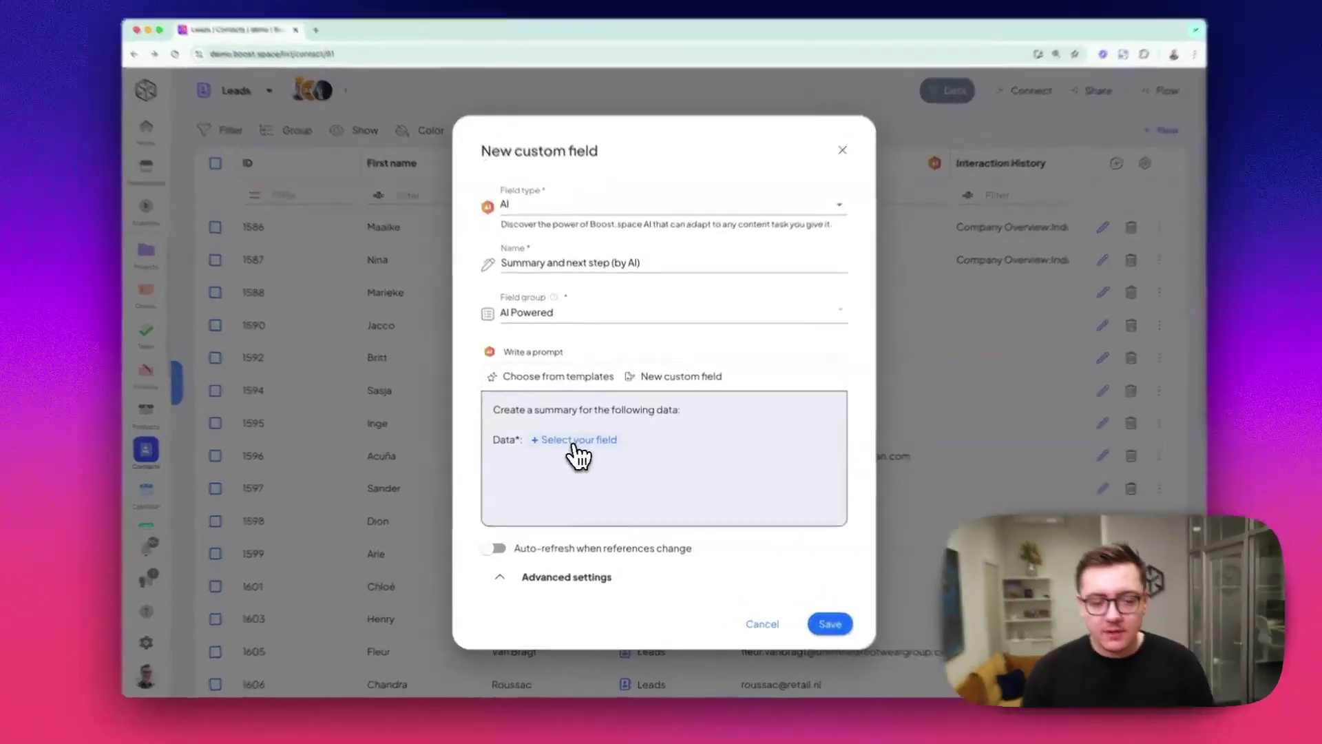
left_click(585, 444)
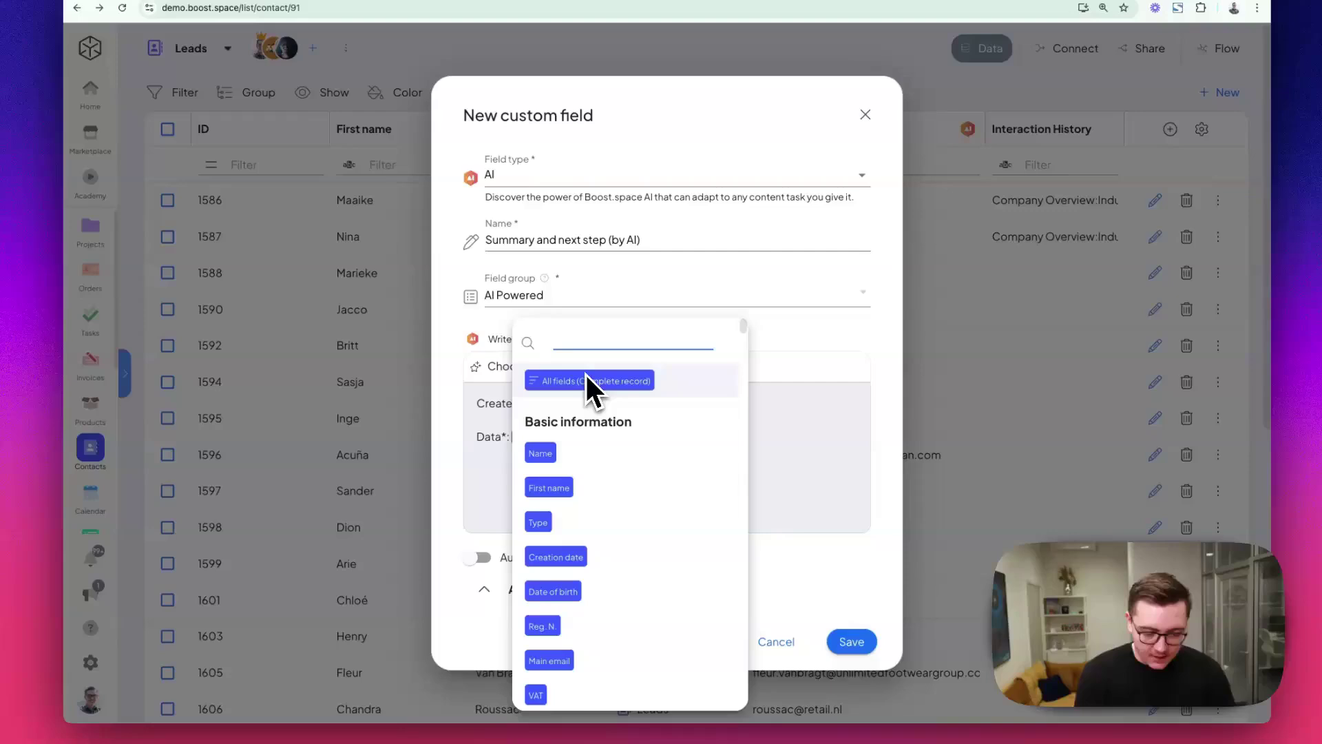
type("history")
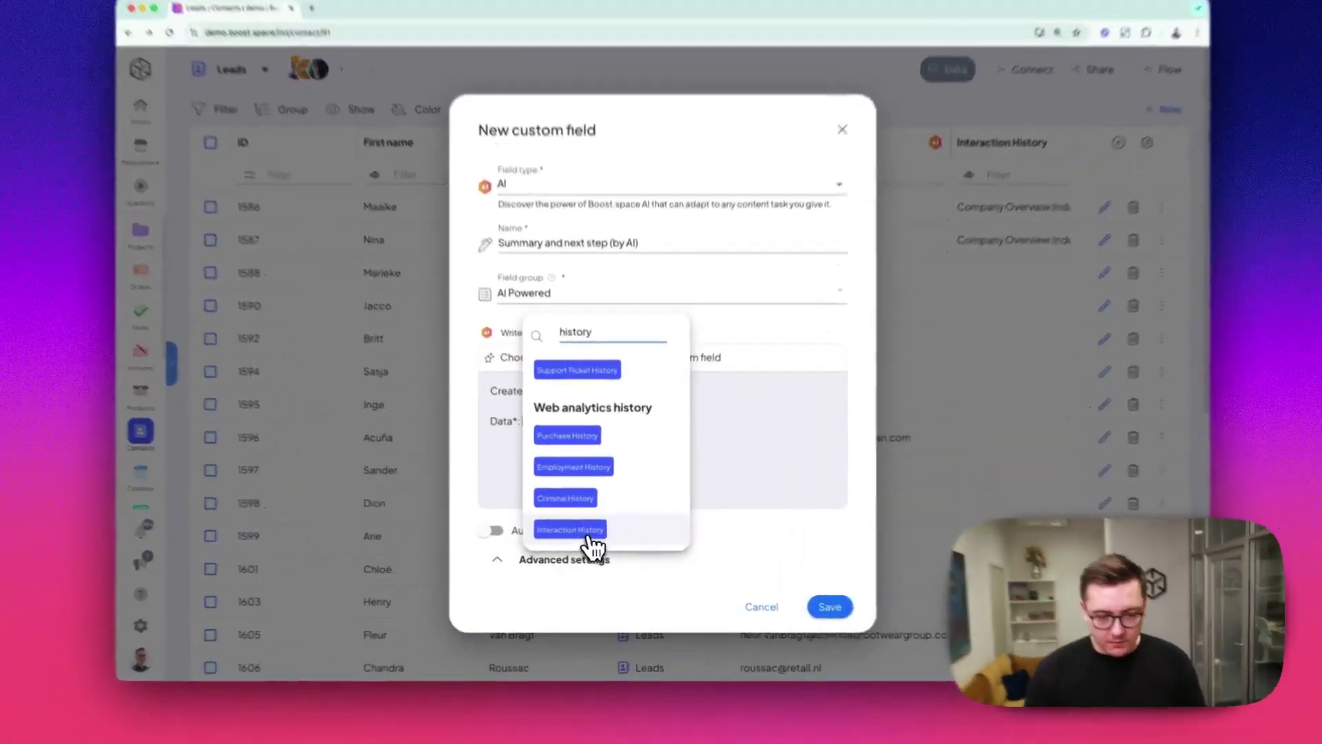
left_click(587, 536)
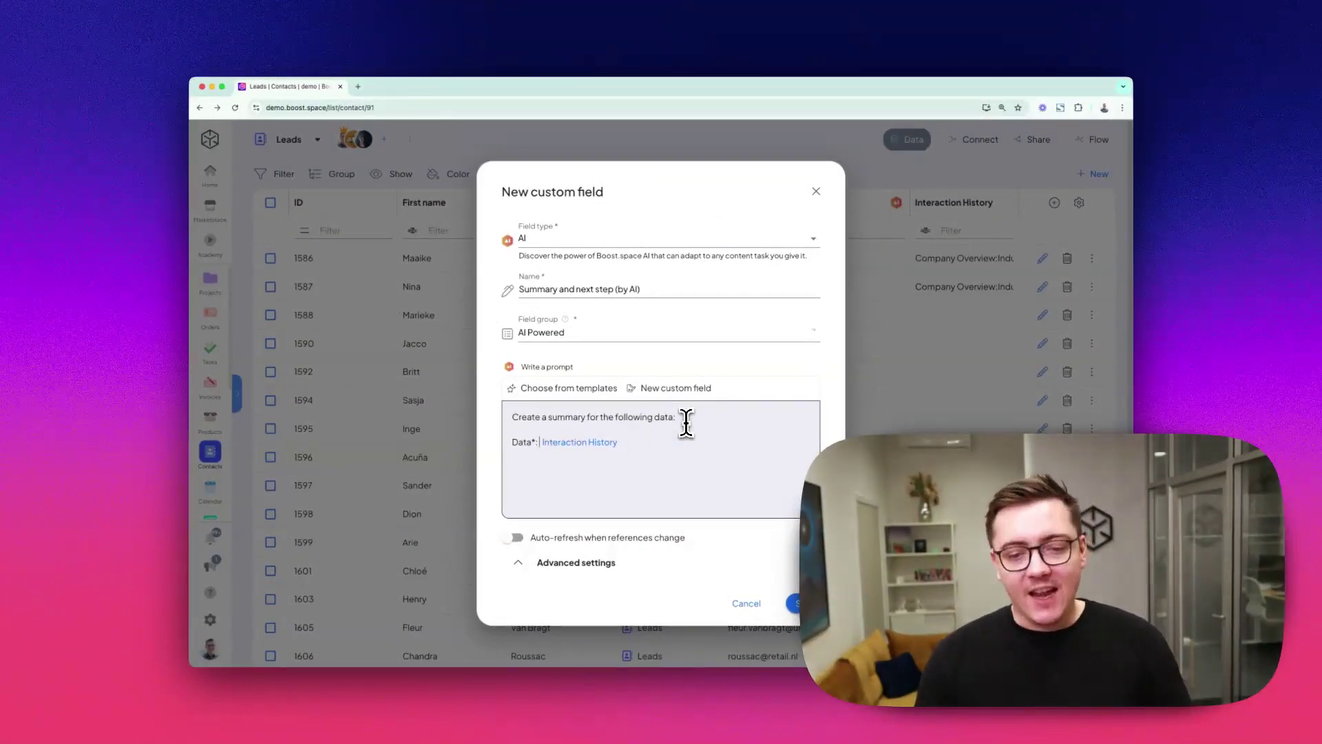
Extend the prompt with 'and suggest the next step so that we can close the deal.' and save the field.
left_click(682, 418)
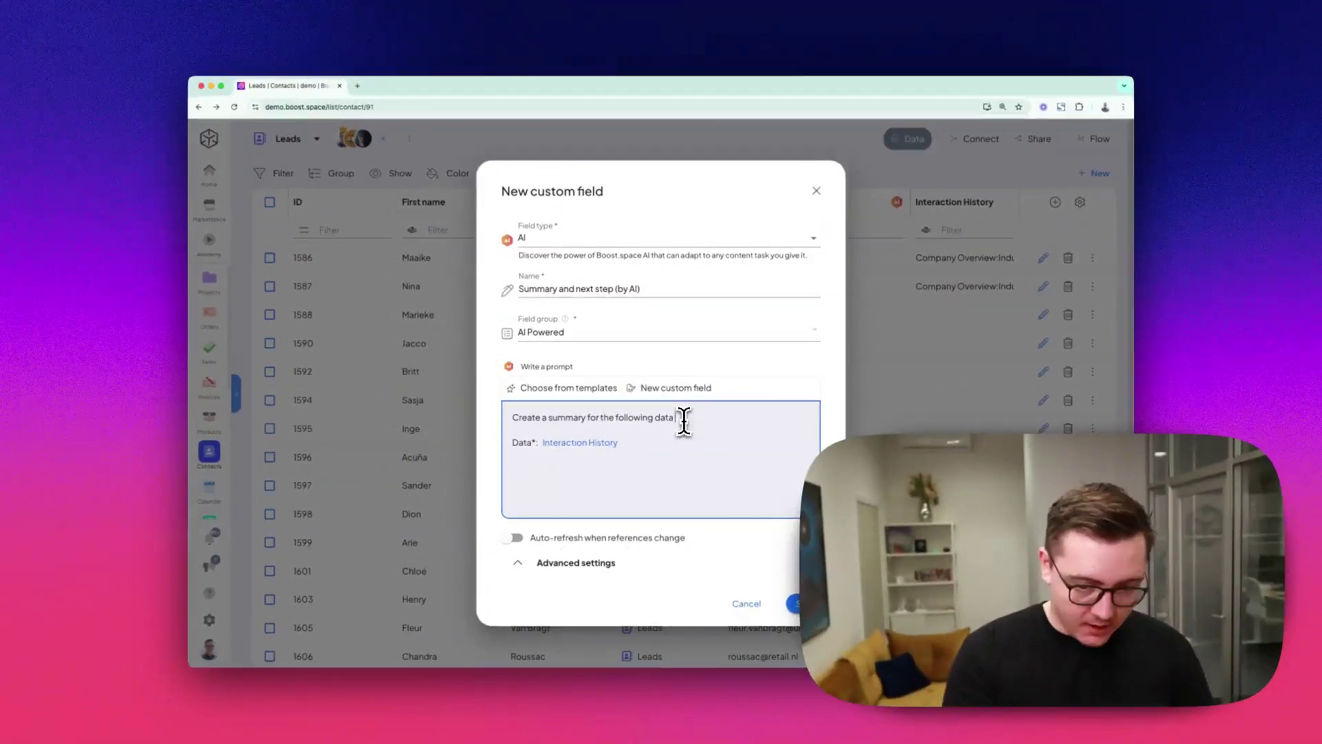
key("BackSpace")
type("and suggest the next step so")
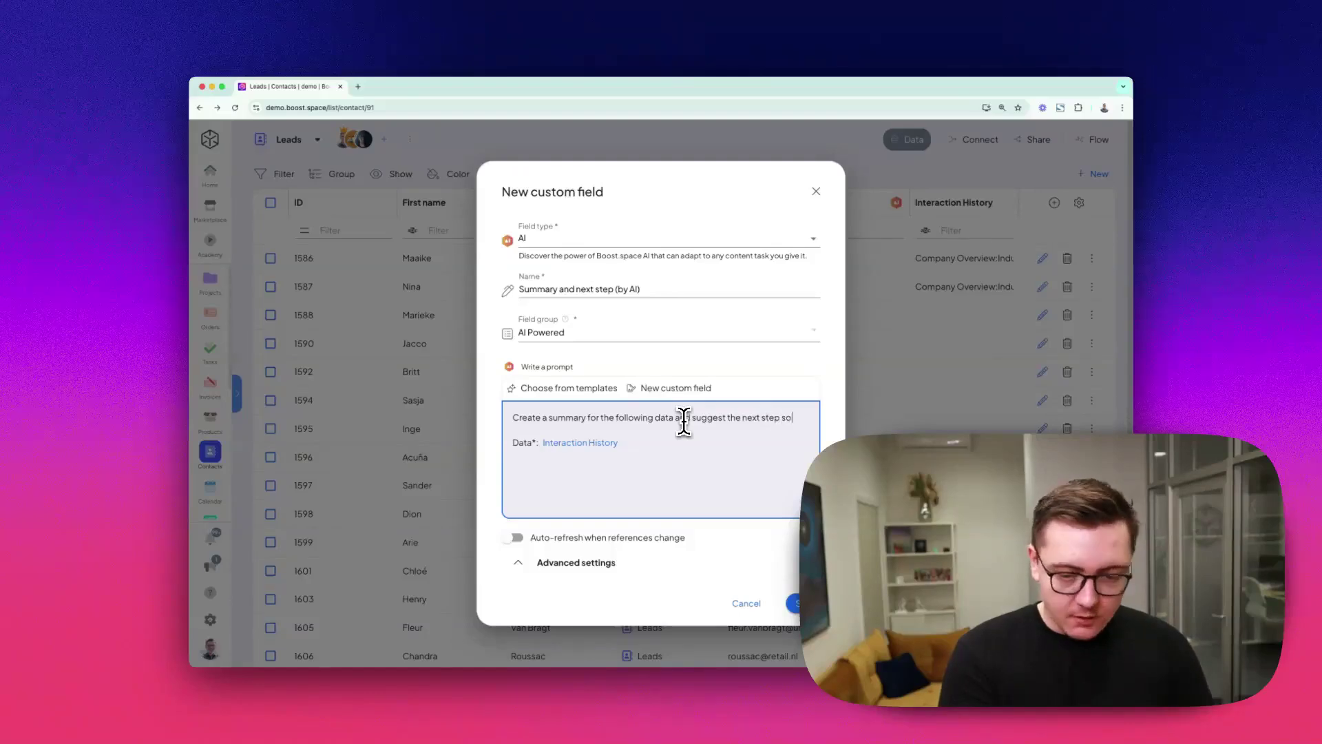
type(" that we can close the deal...")
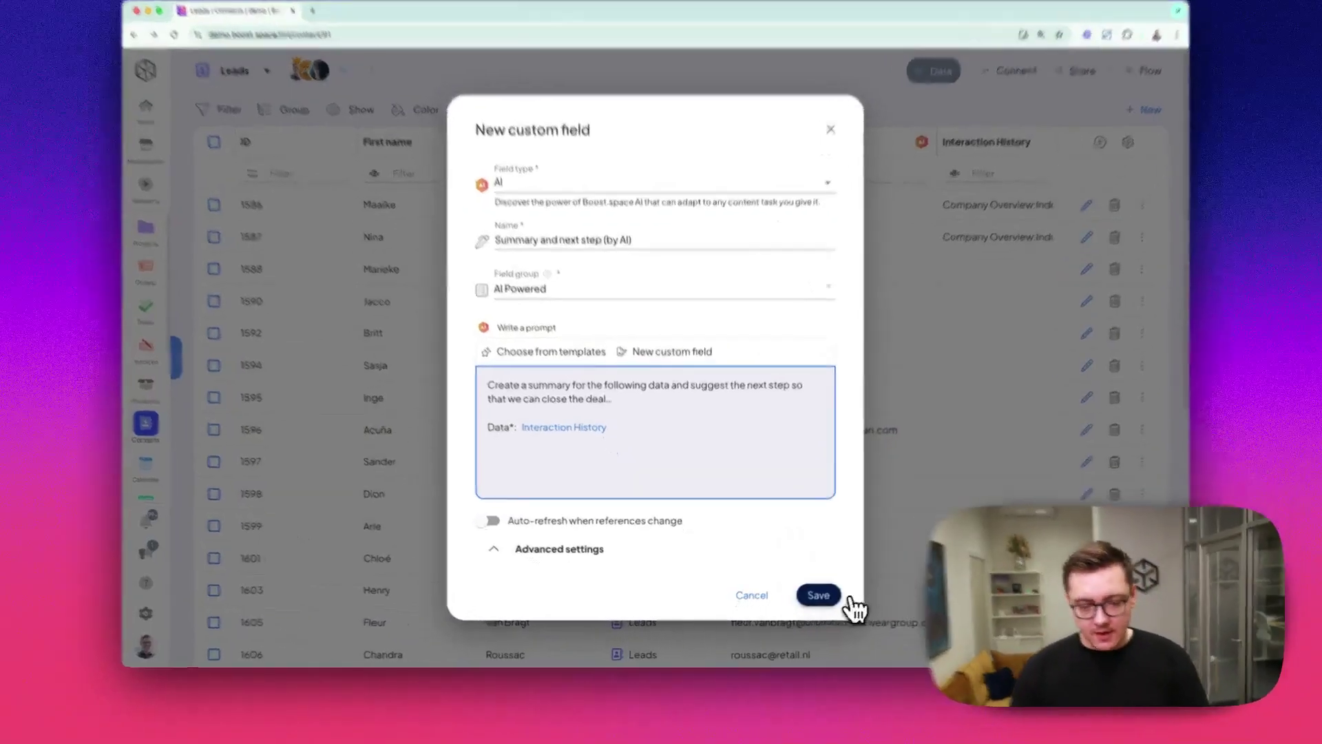
left_click(806, 602)
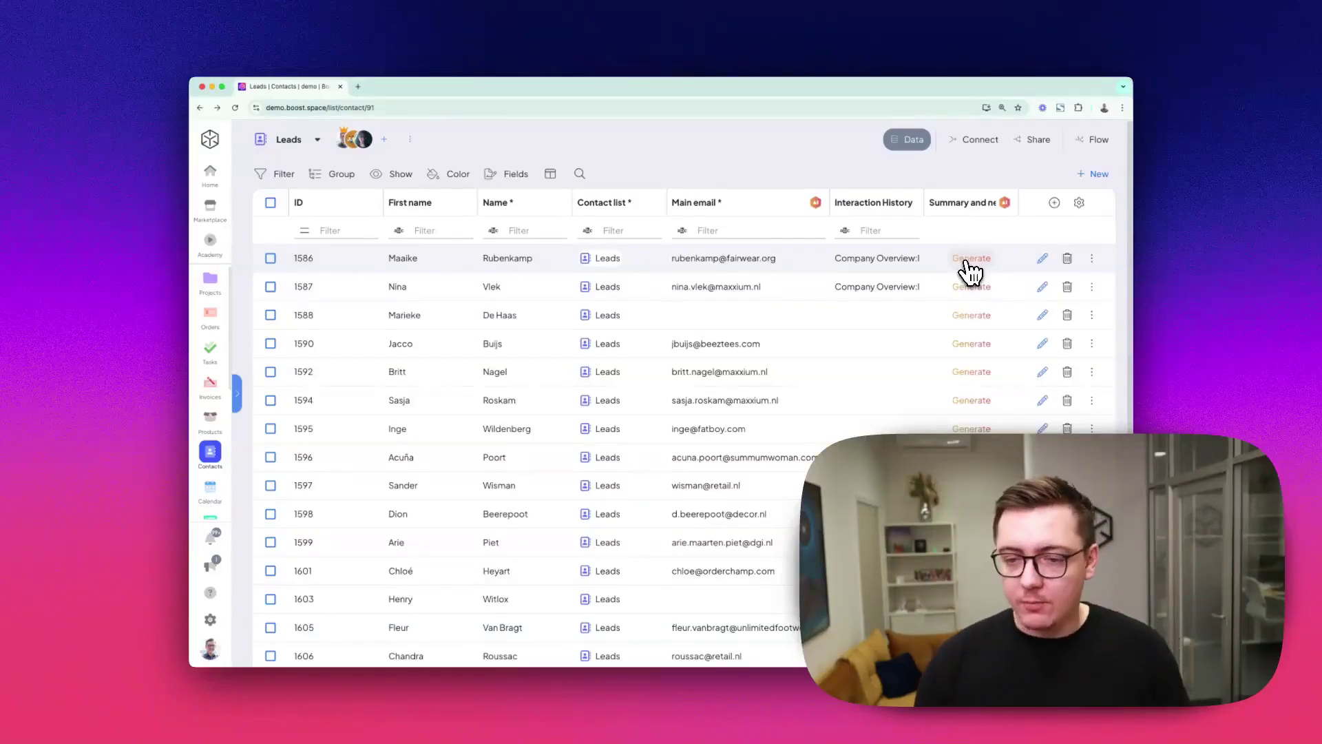
Generate the AI summary for the first lead and read the resulting text in its cell.
left_click(968, 261)
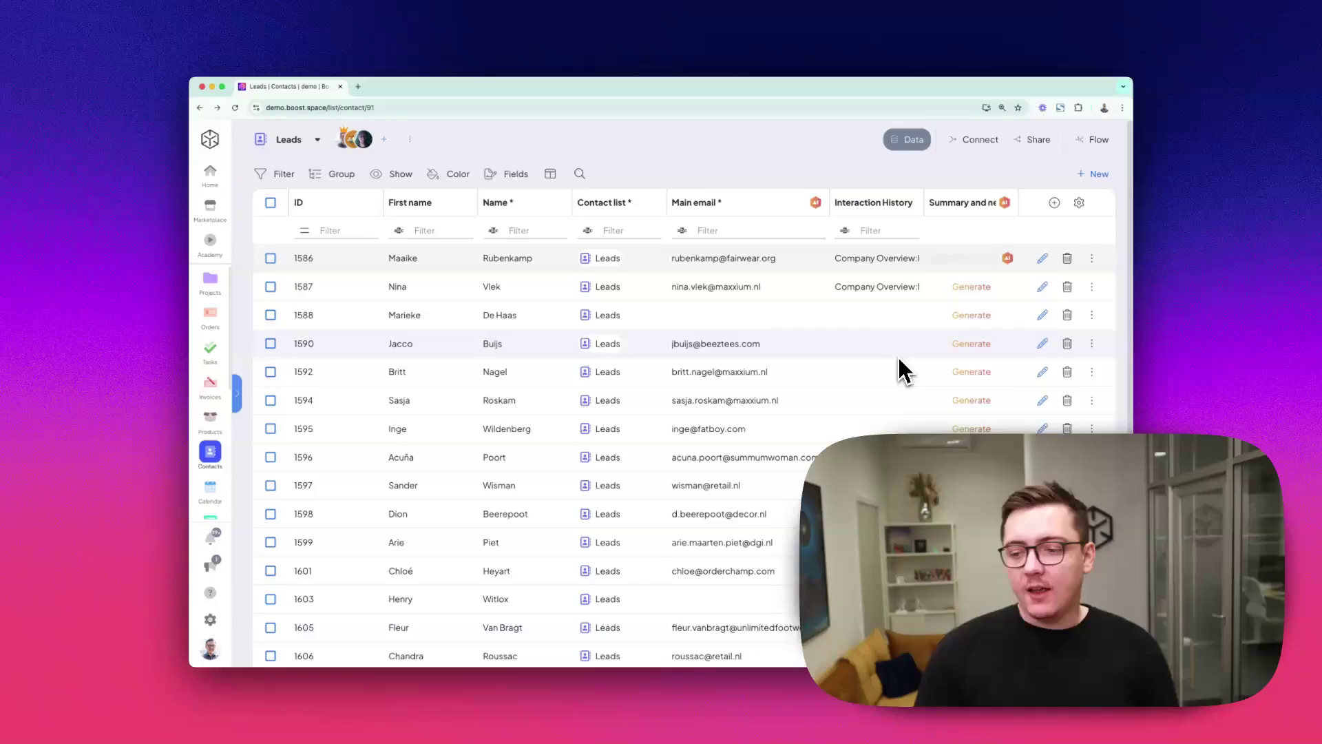
mouse_move(893, 259)
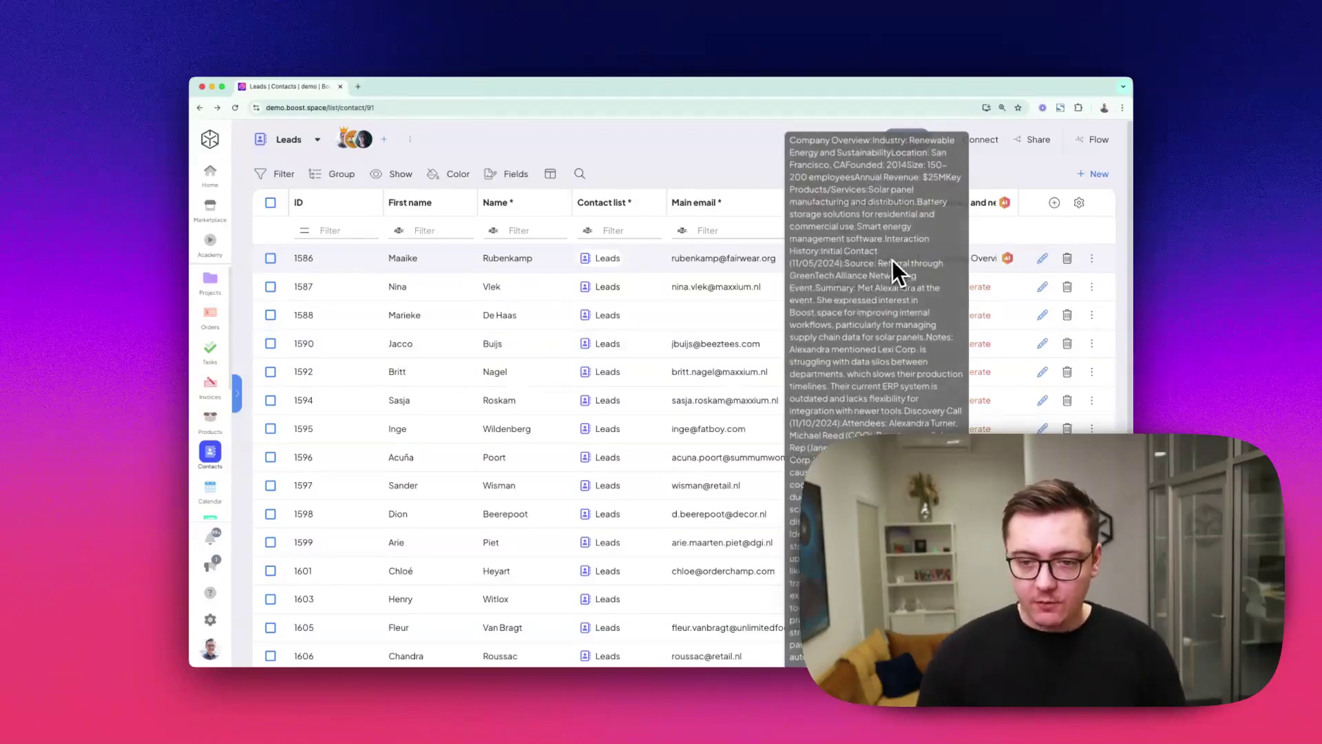
mouse_move(967, 261)
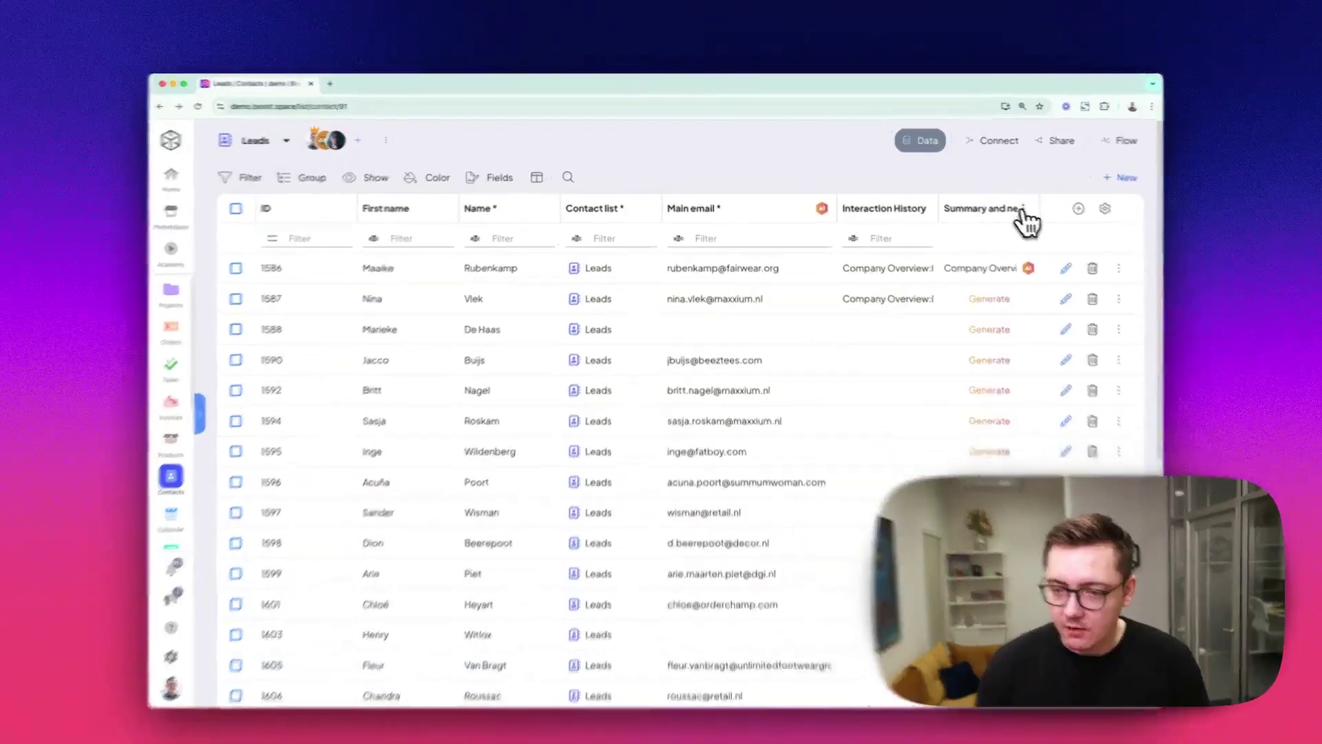
Run the Summary field on filtered records from the column's Edit field menu.
left_click(998, 203)
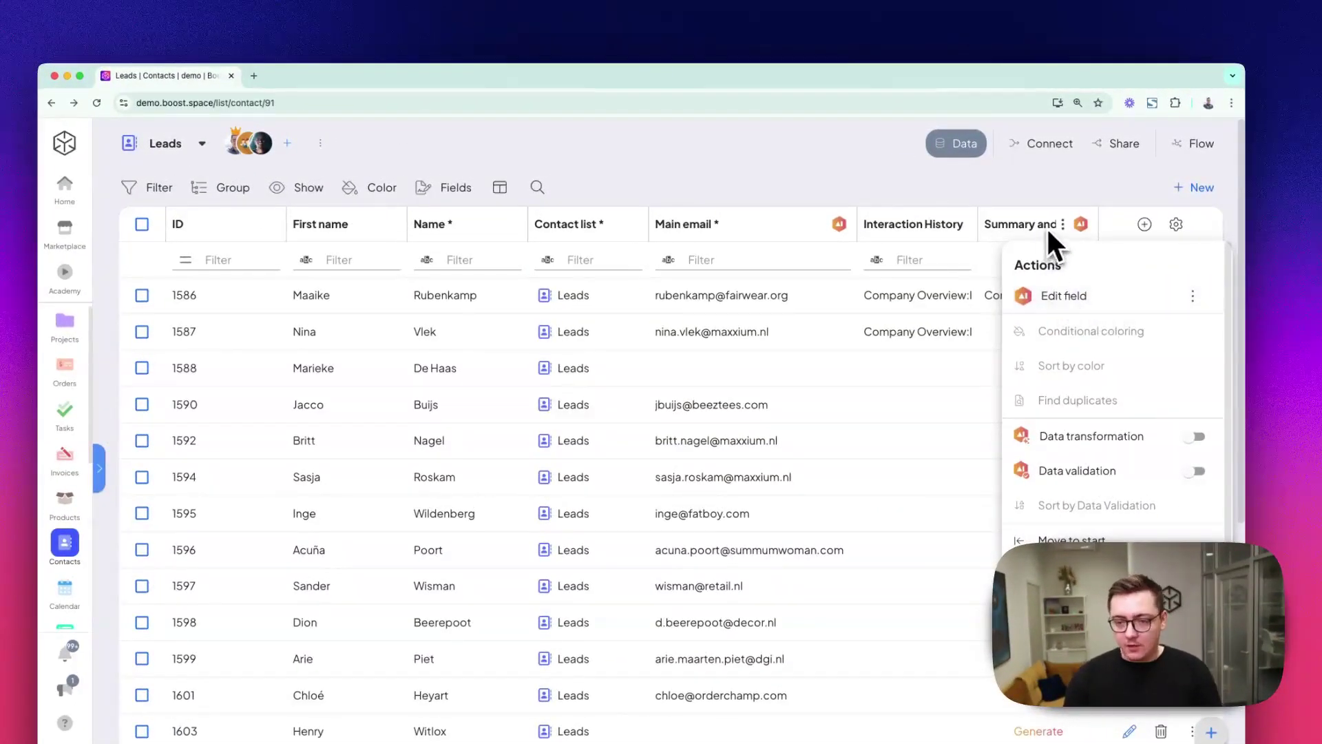
left_click(1193, 296)
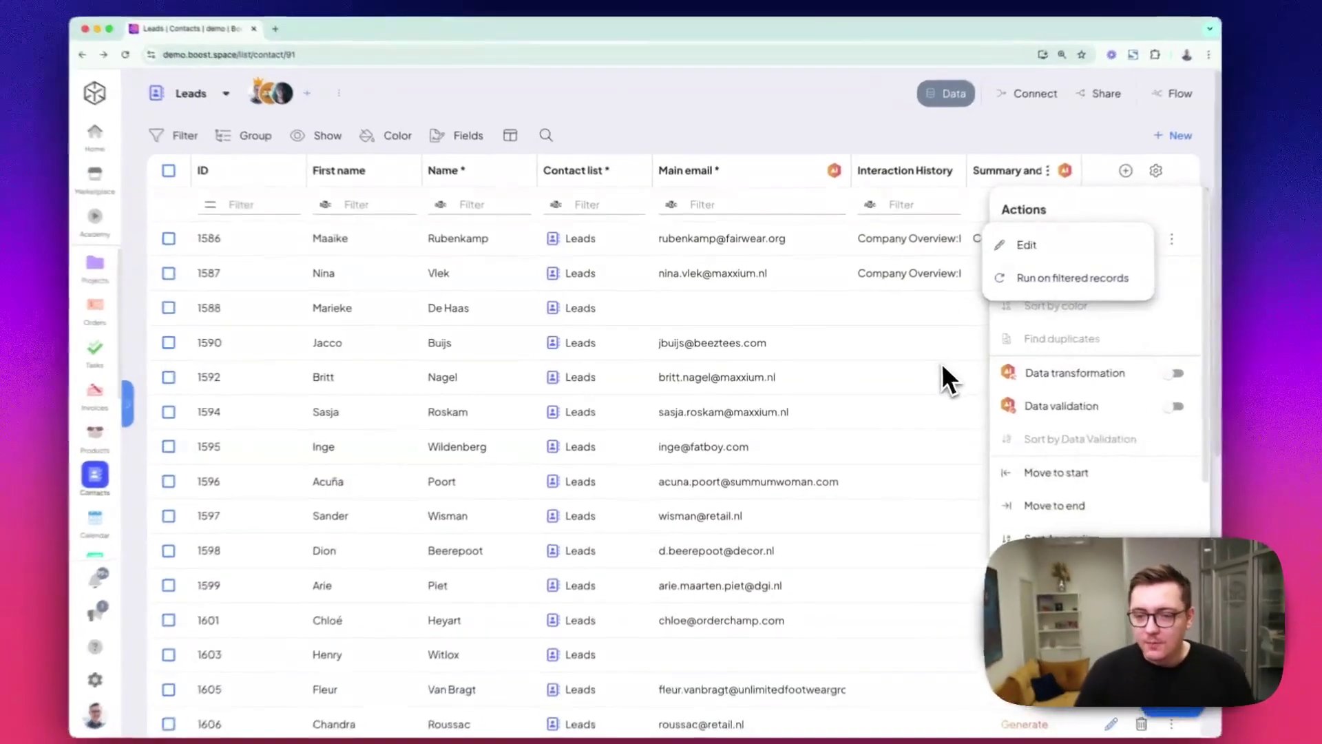
left_click(899, 369)
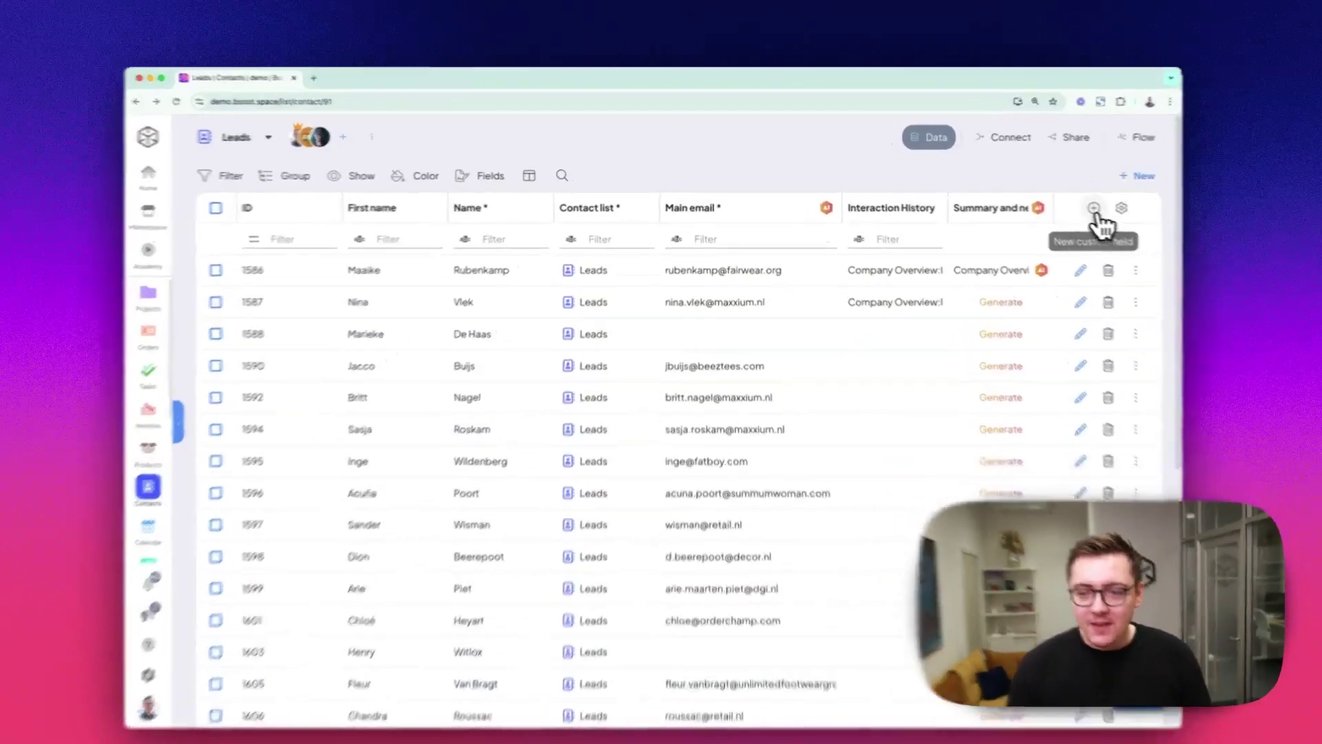
Add a second AI custom field named 'Funny nickname' in group AI Powered.
left_click(1055, 204)
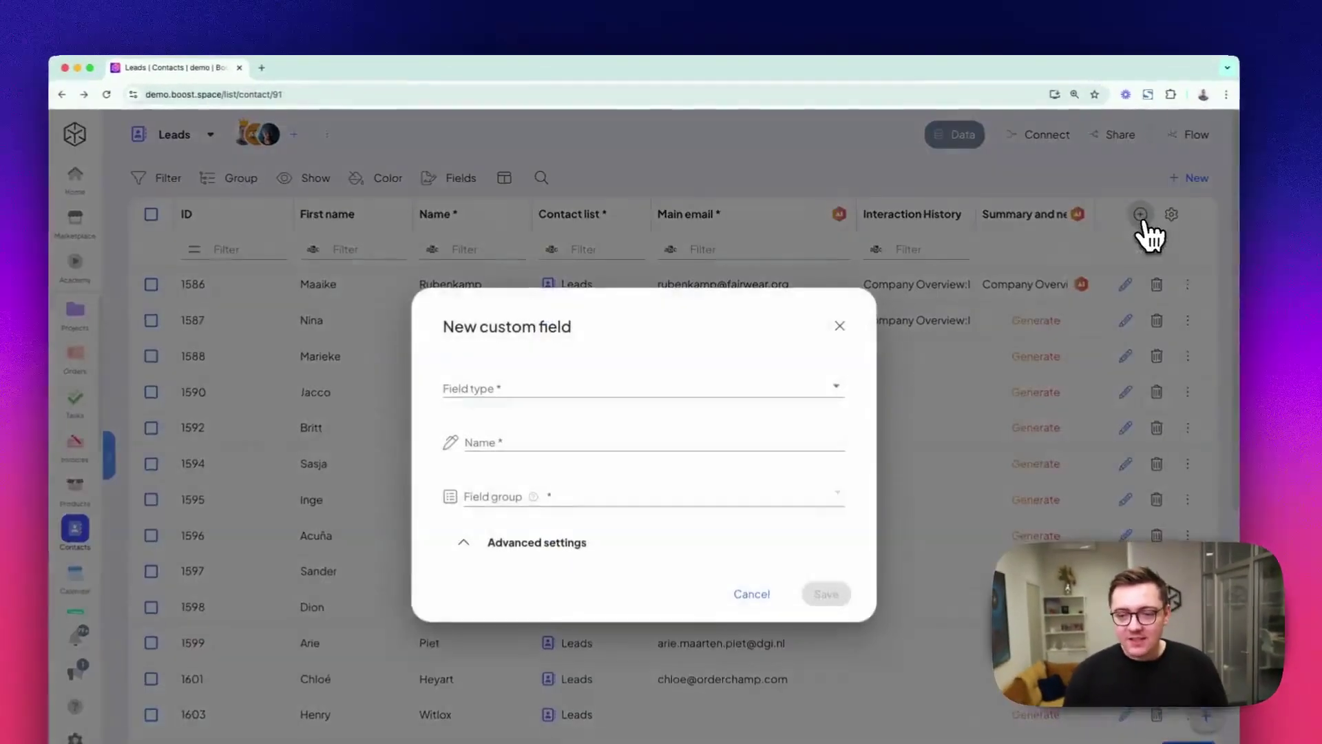
left_click(575, 350)
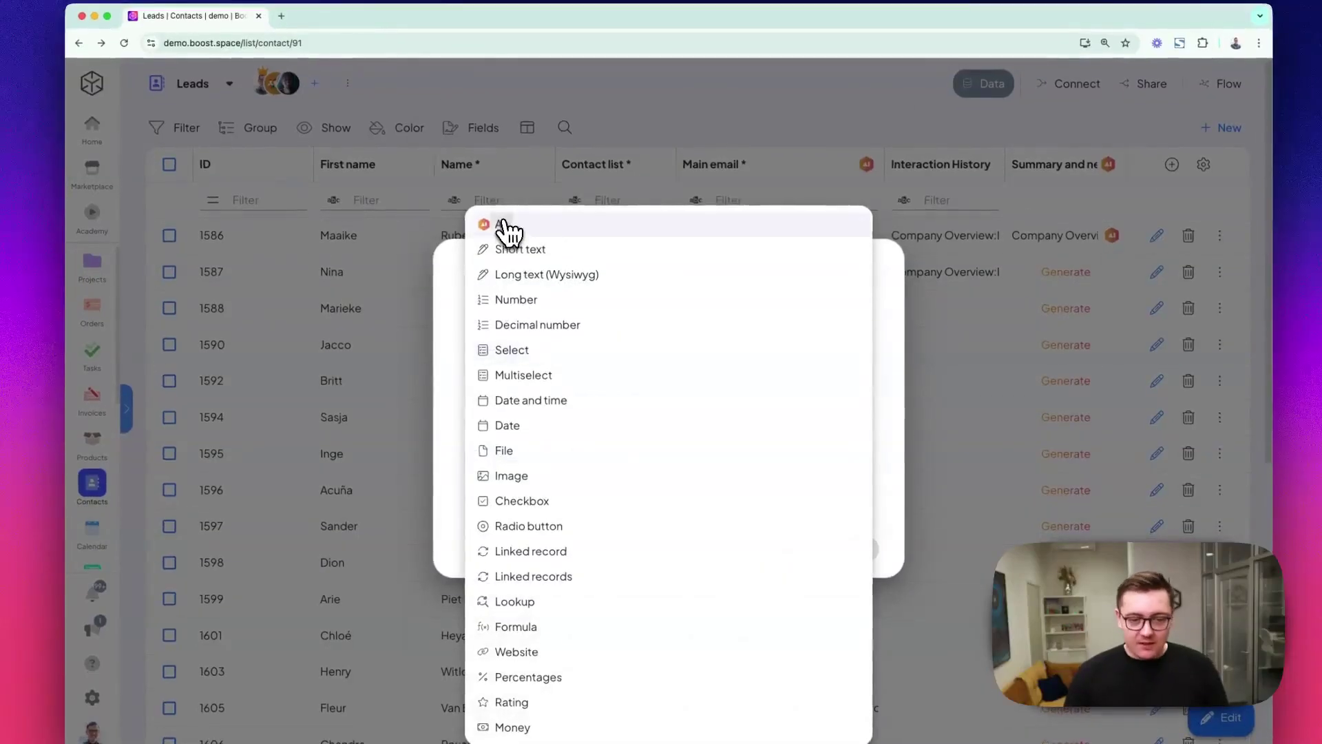
left_click(507, 232)
left_click(522, 277)
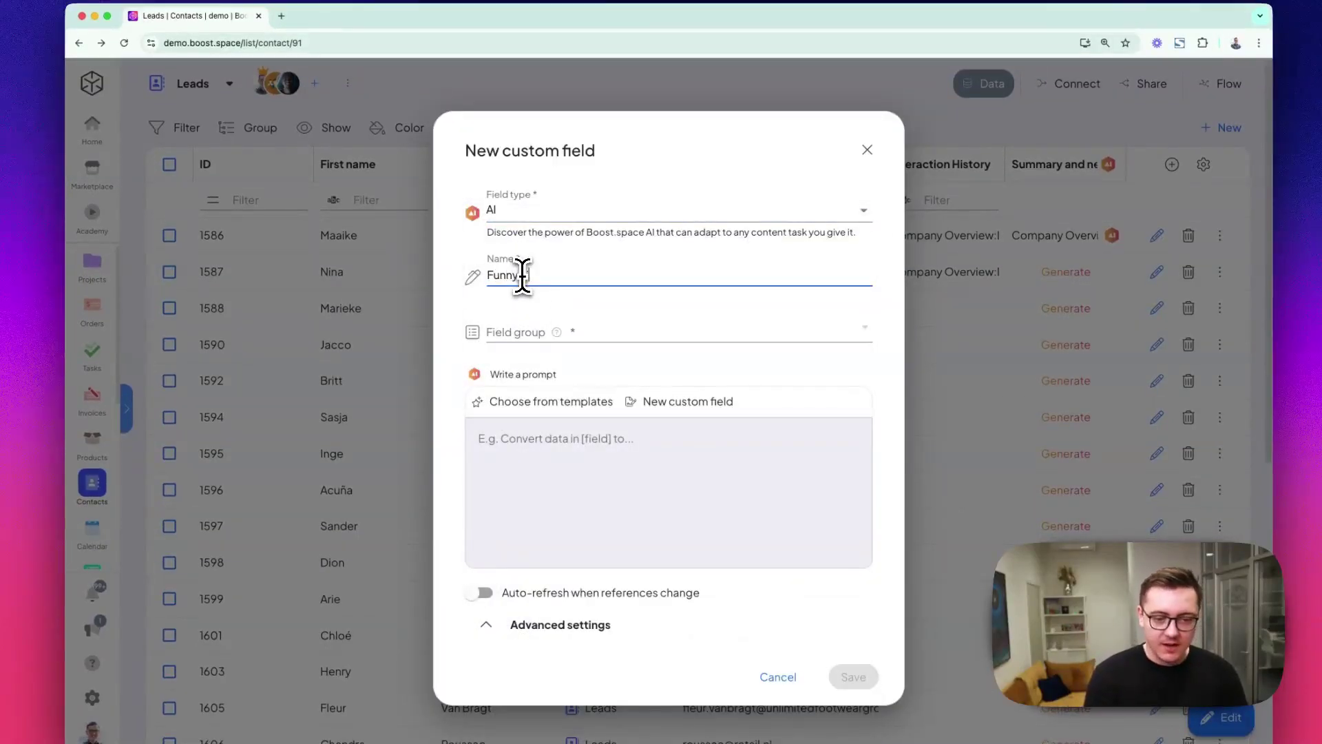
left_click(535, 333)
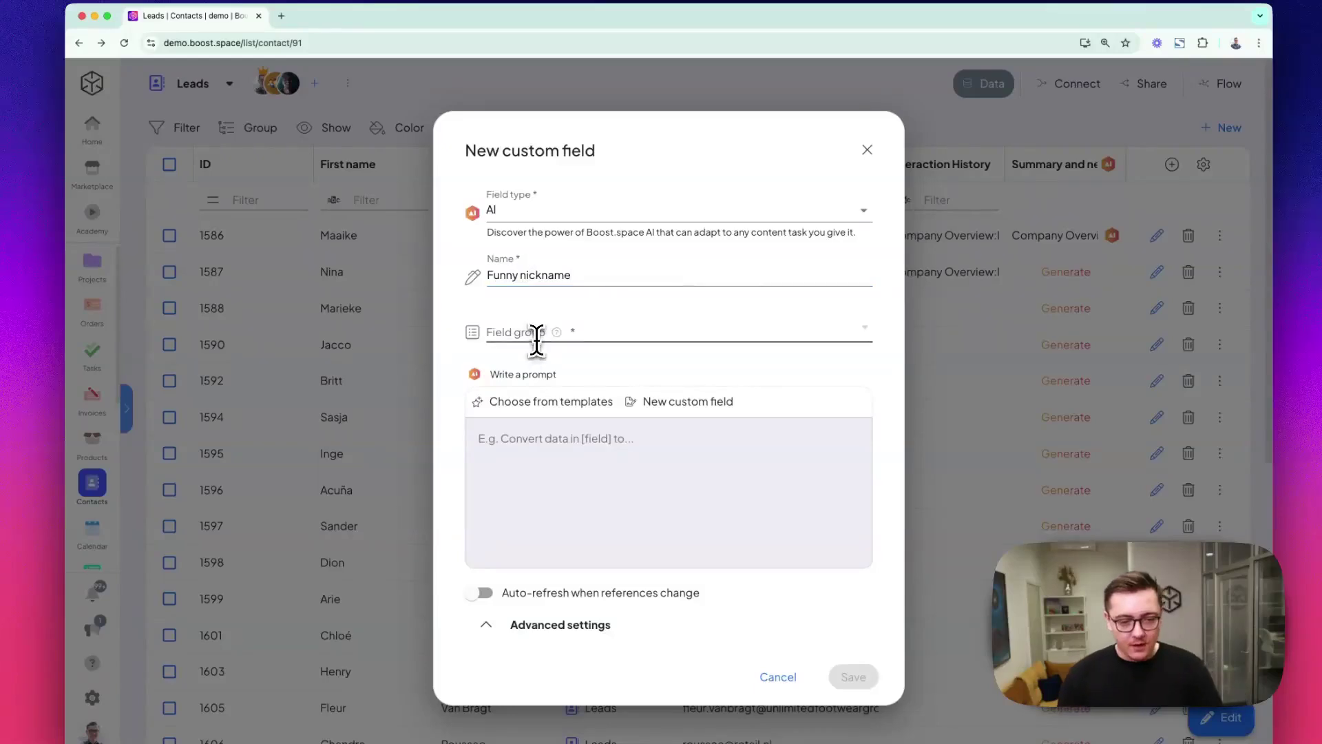
left_click(534, 356)
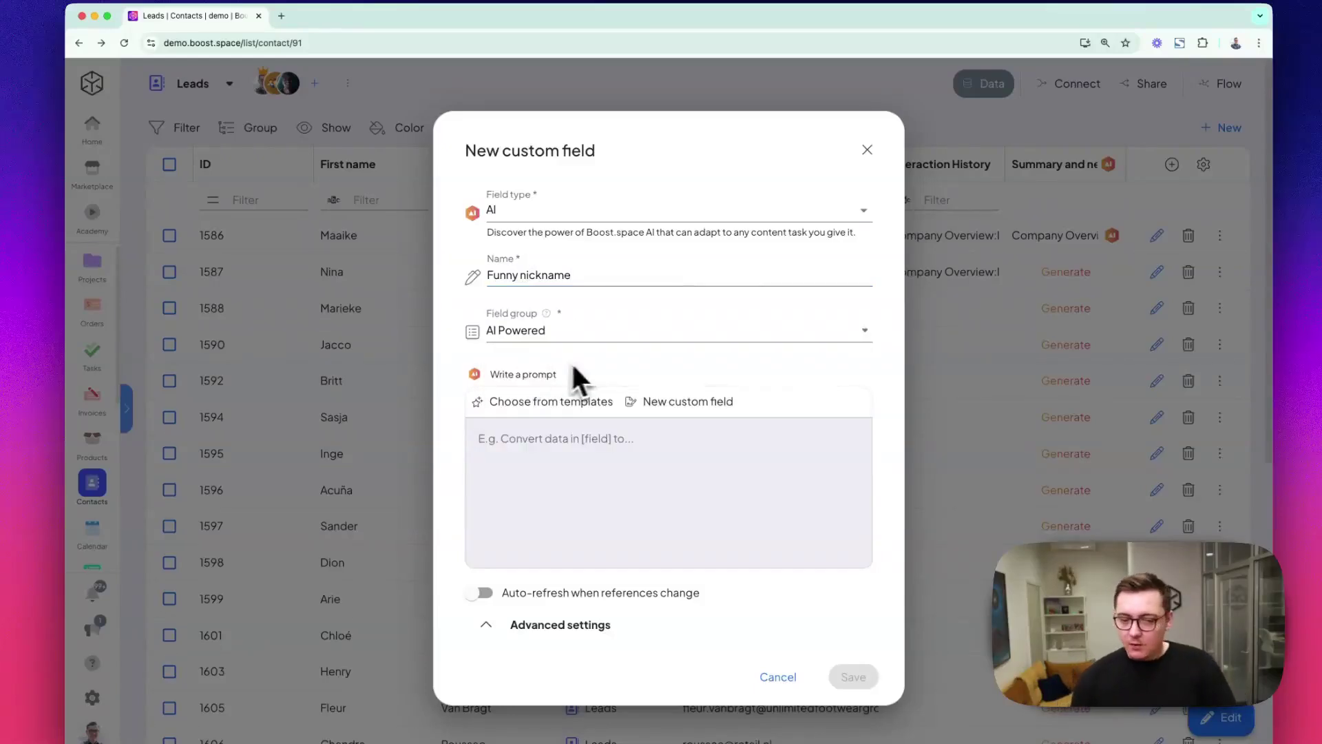
Write the funny space-cowboy nickname prompt and insert the Name and First name fields as data.
left_click(564, 465)
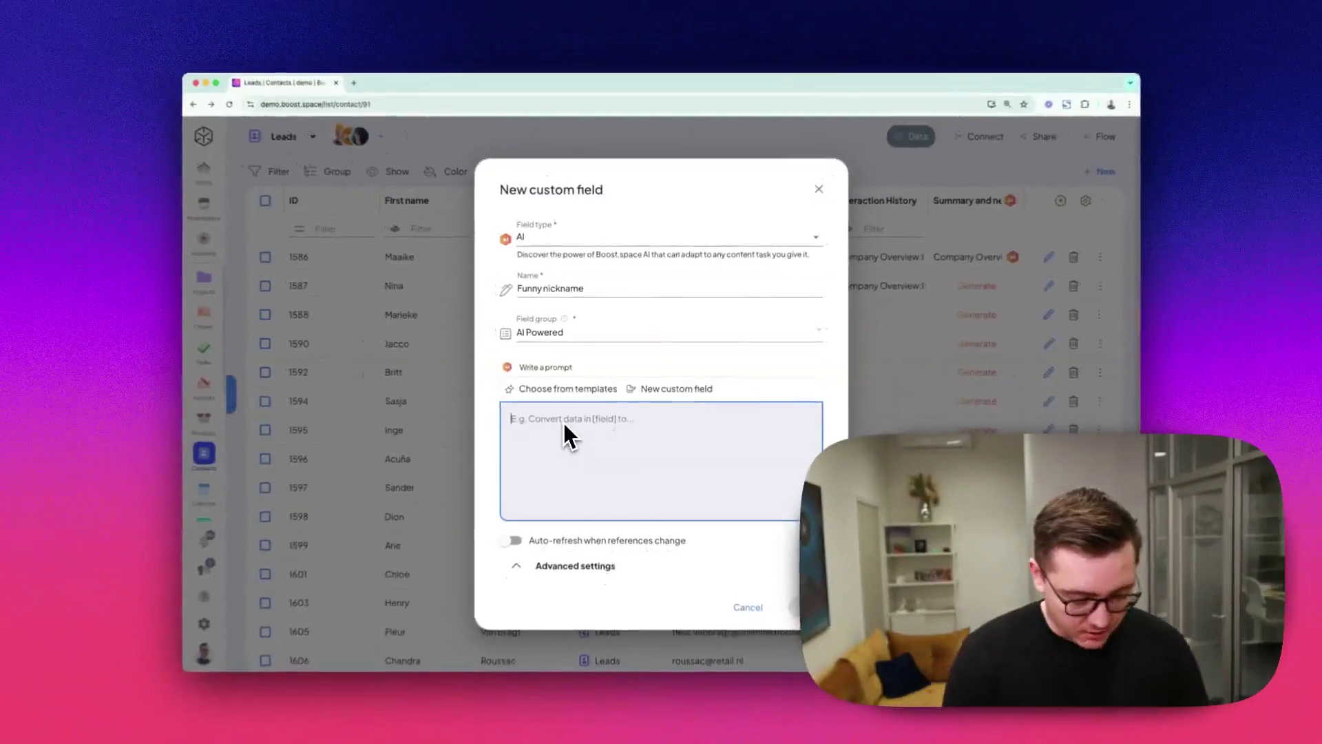
type("Ba")
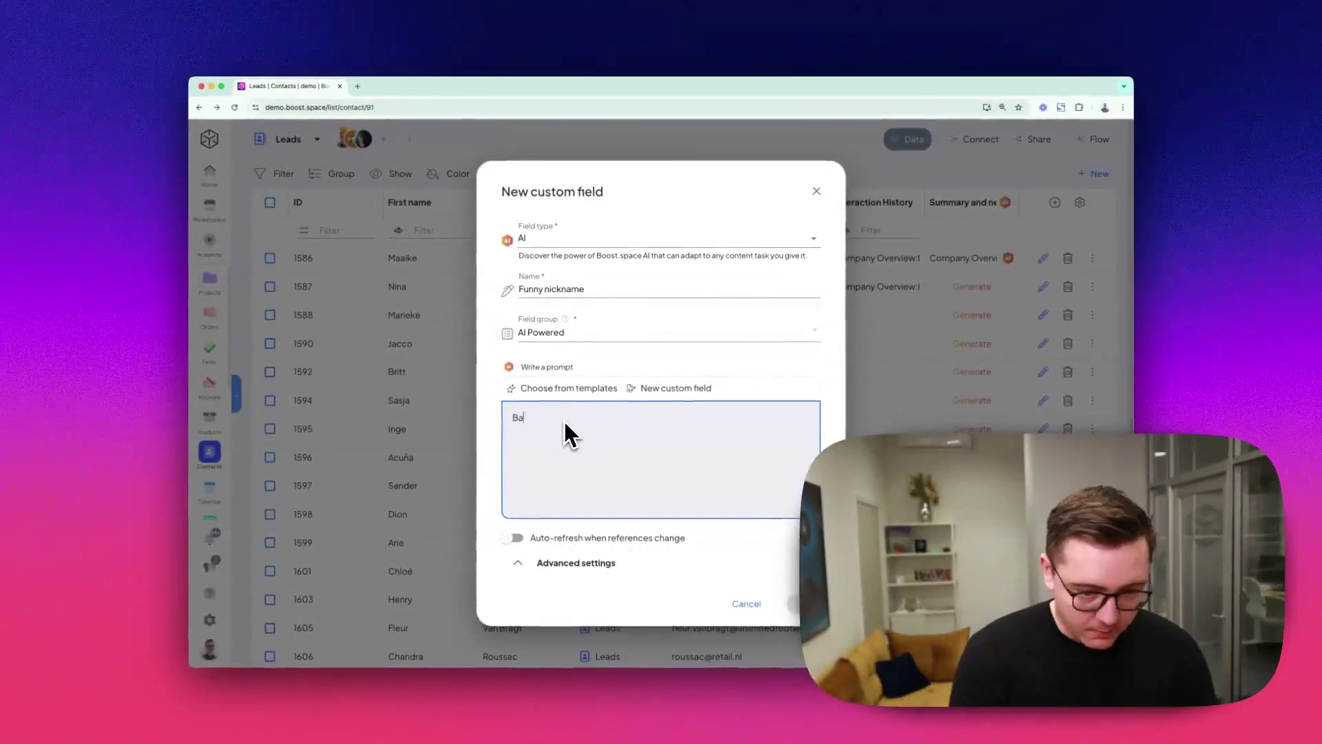
type("sed on name a")
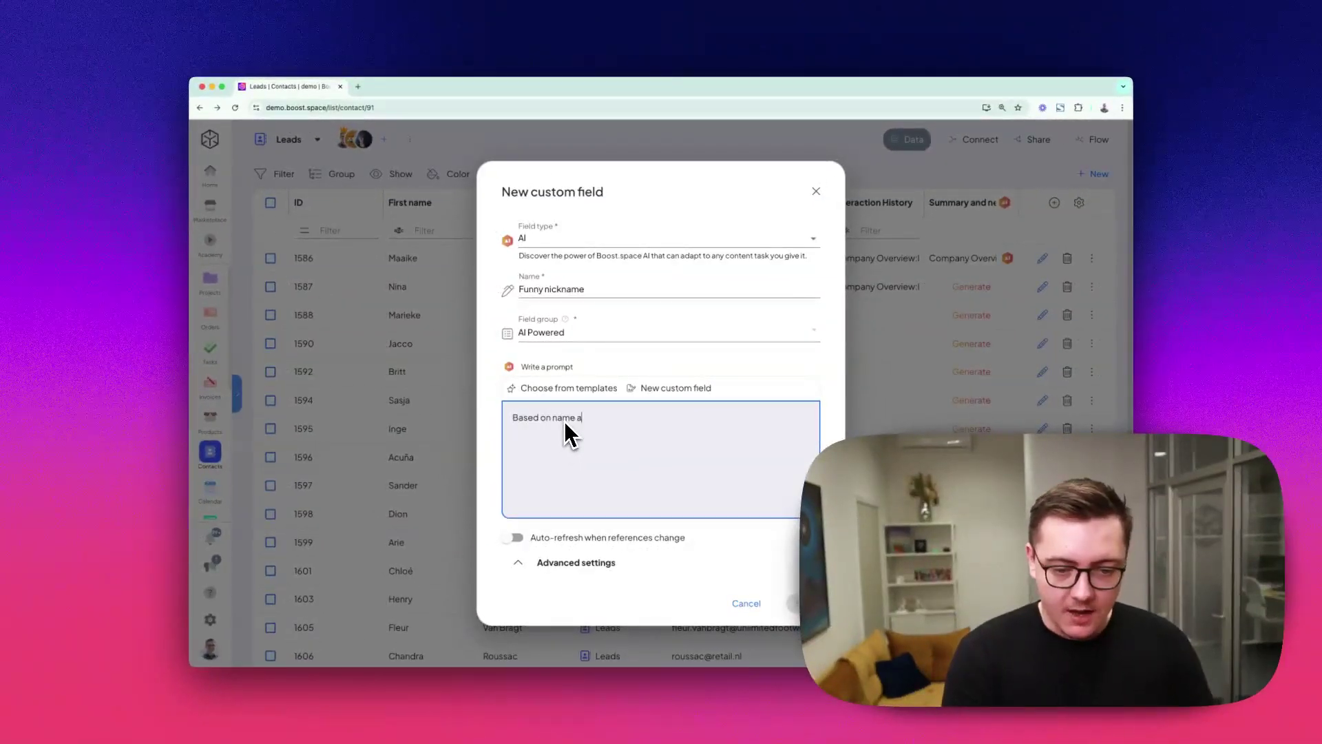
type("nd surname, c")
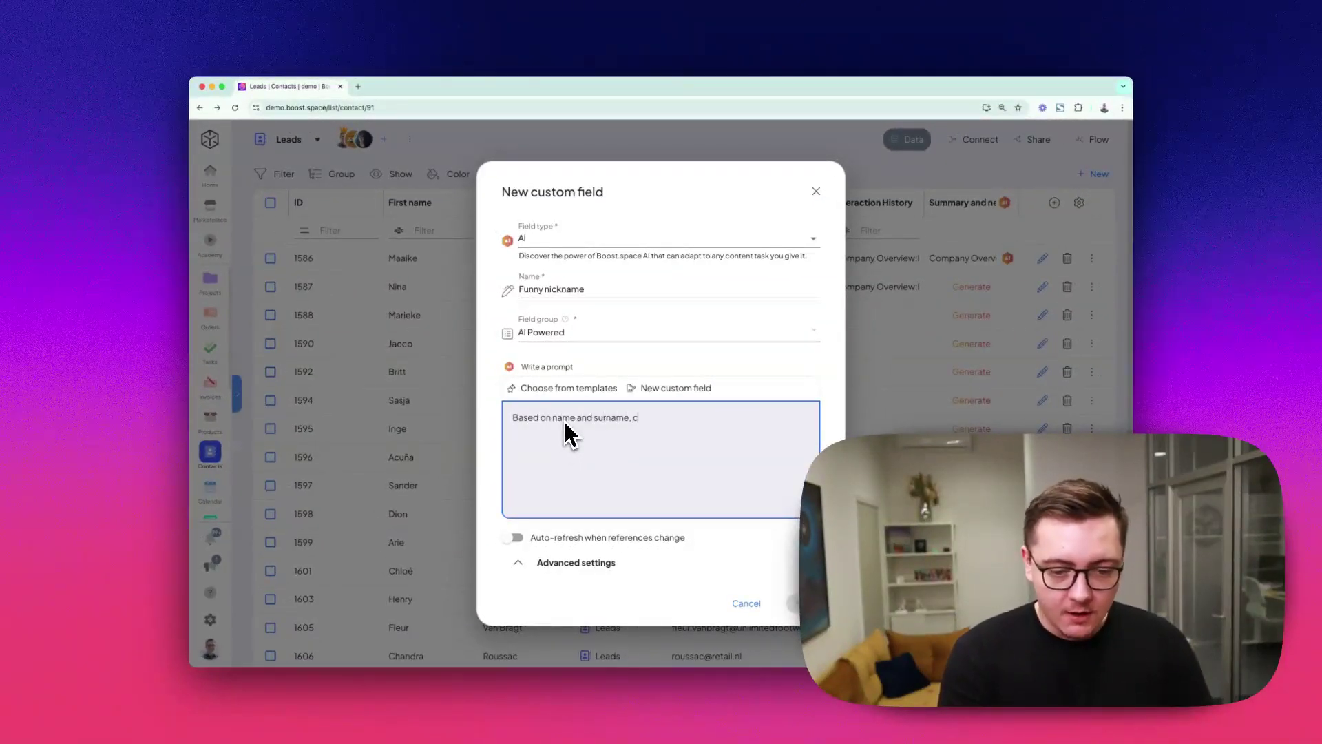
type("reate a funny spac")
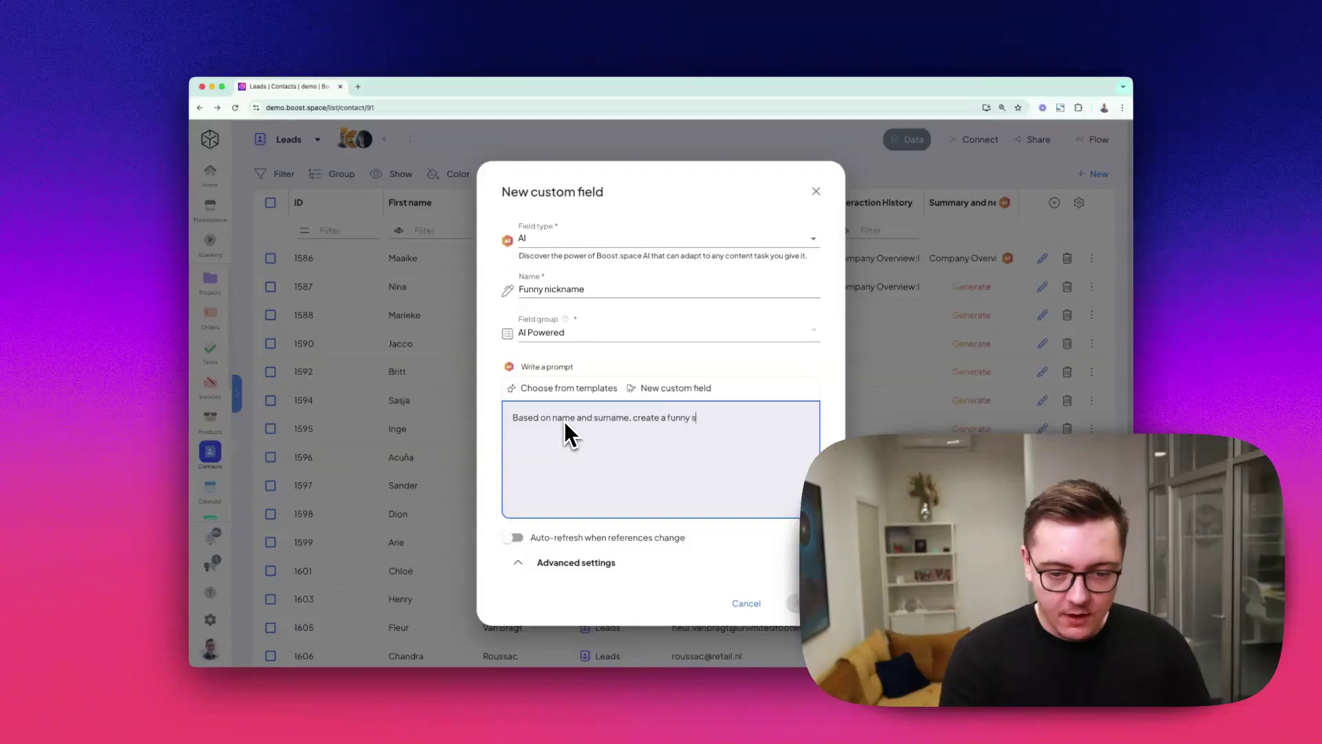
type("owboy")
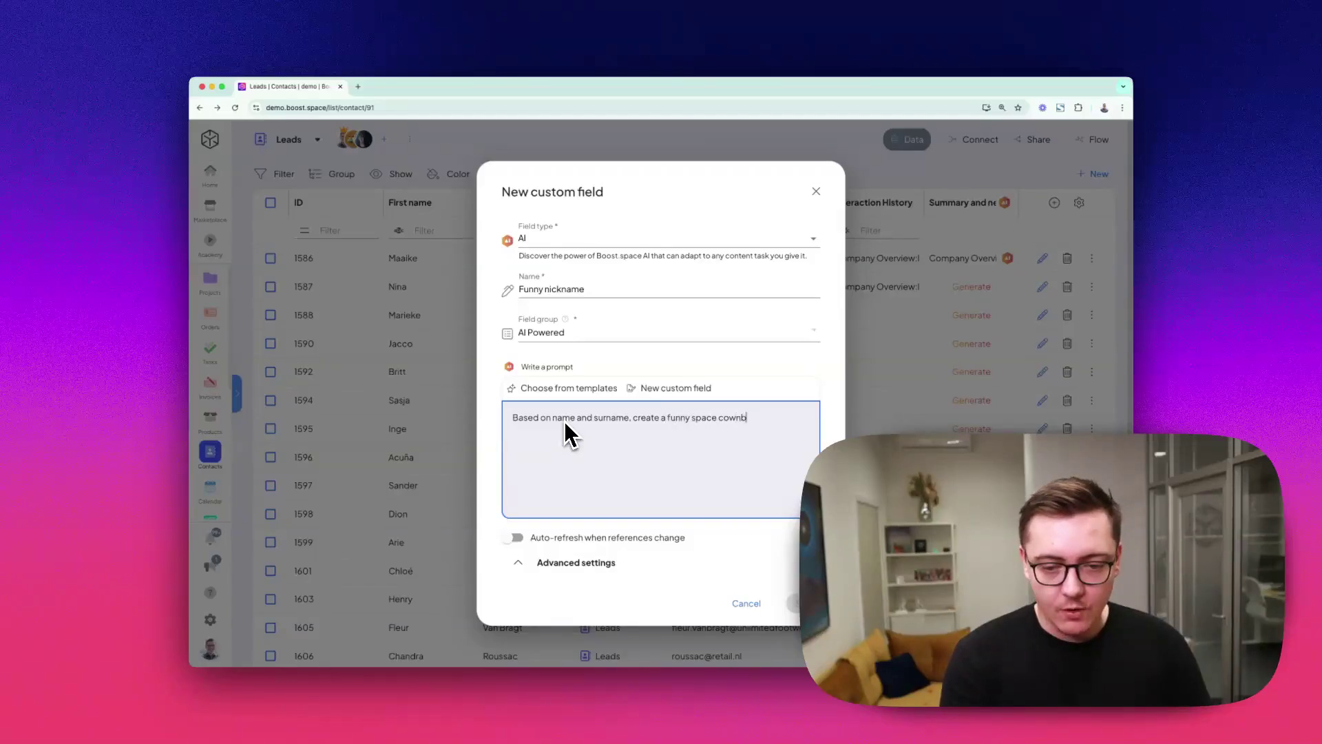
type(" nicknam")
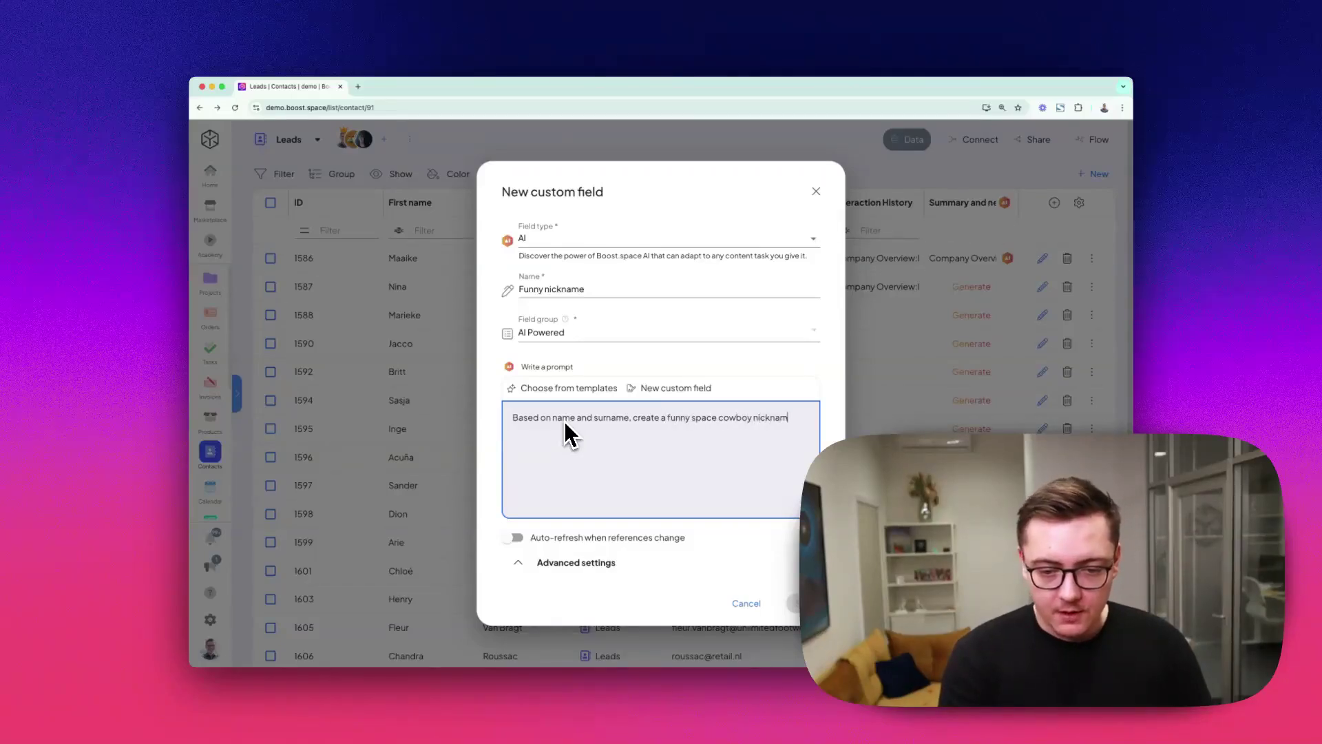
type("e. Output just t")
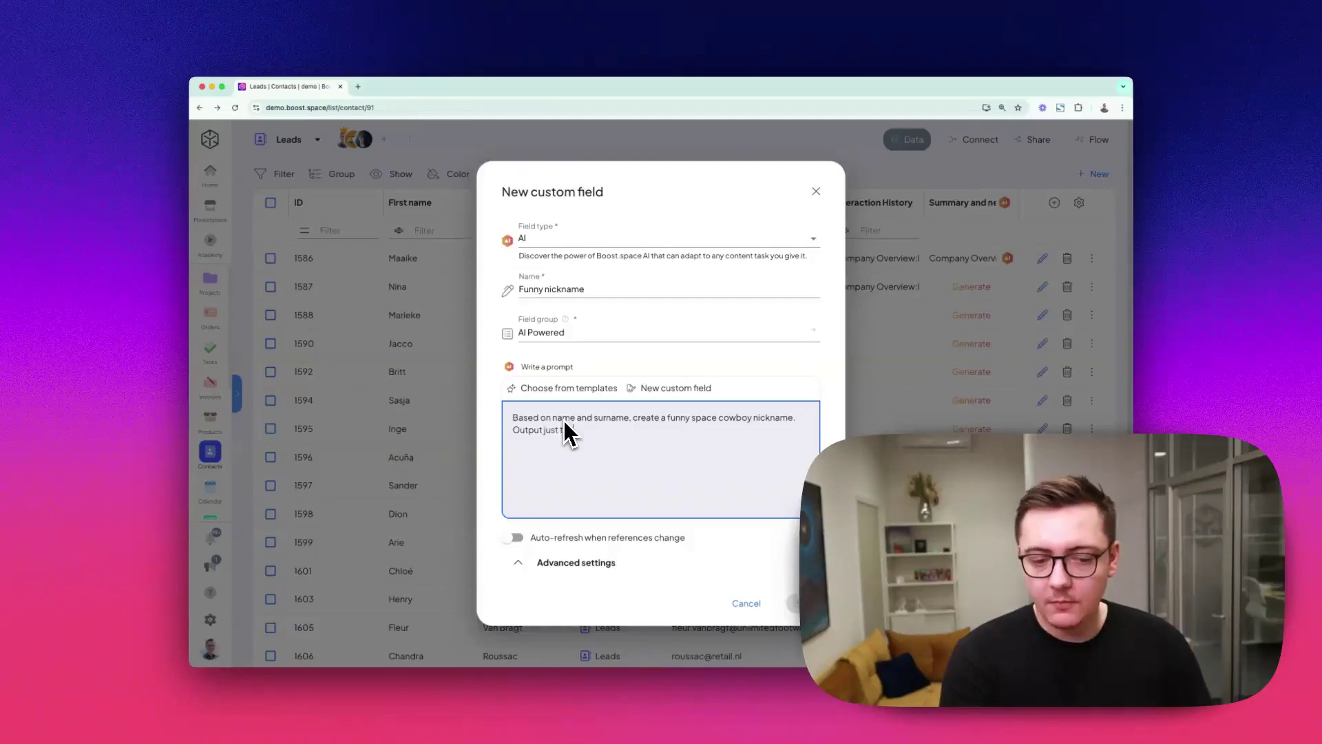
type("he nickname...")
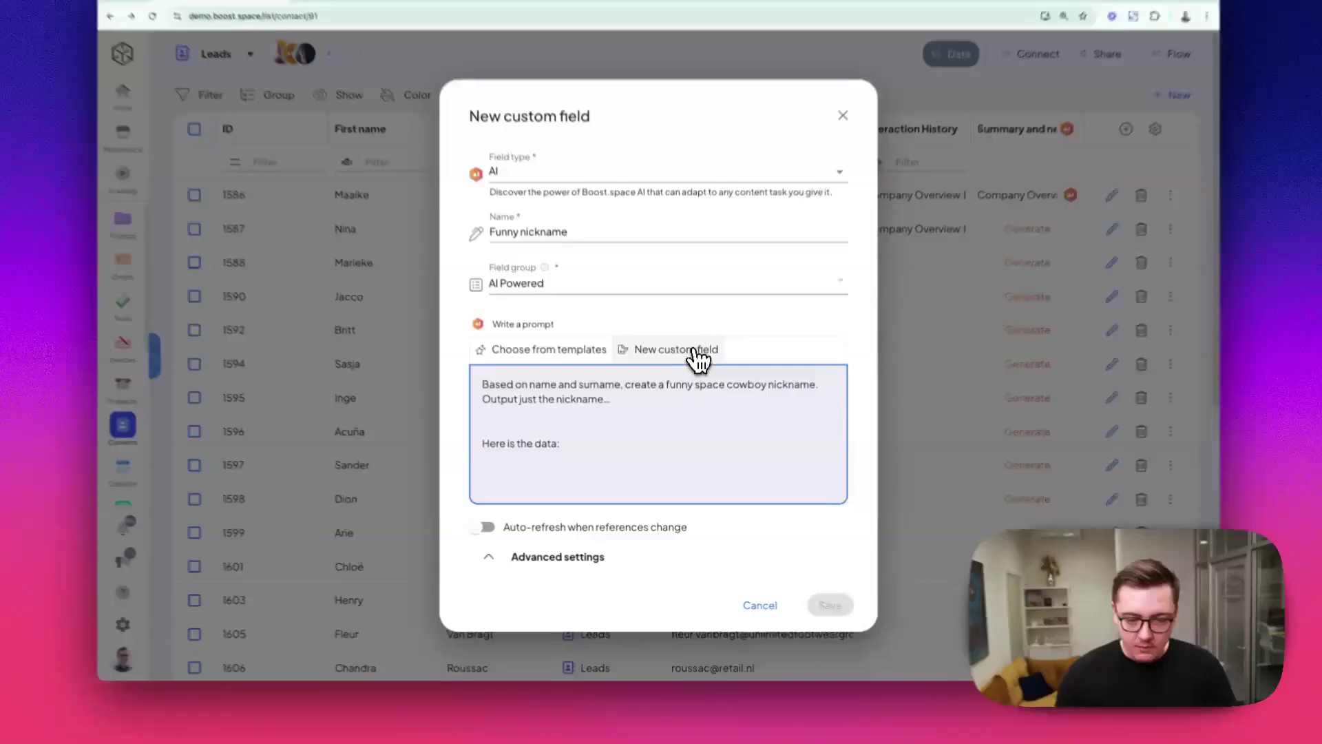
left_click(673, 389)
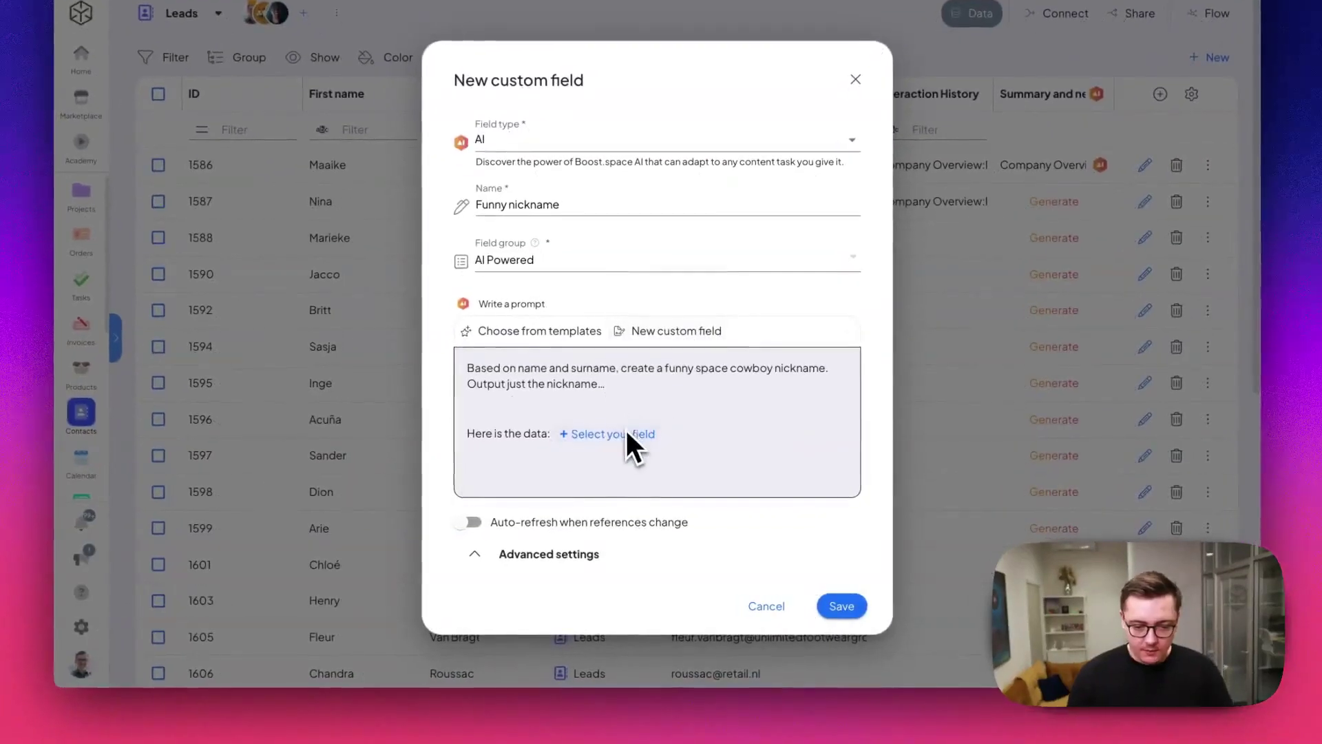
left_click(672, 332)
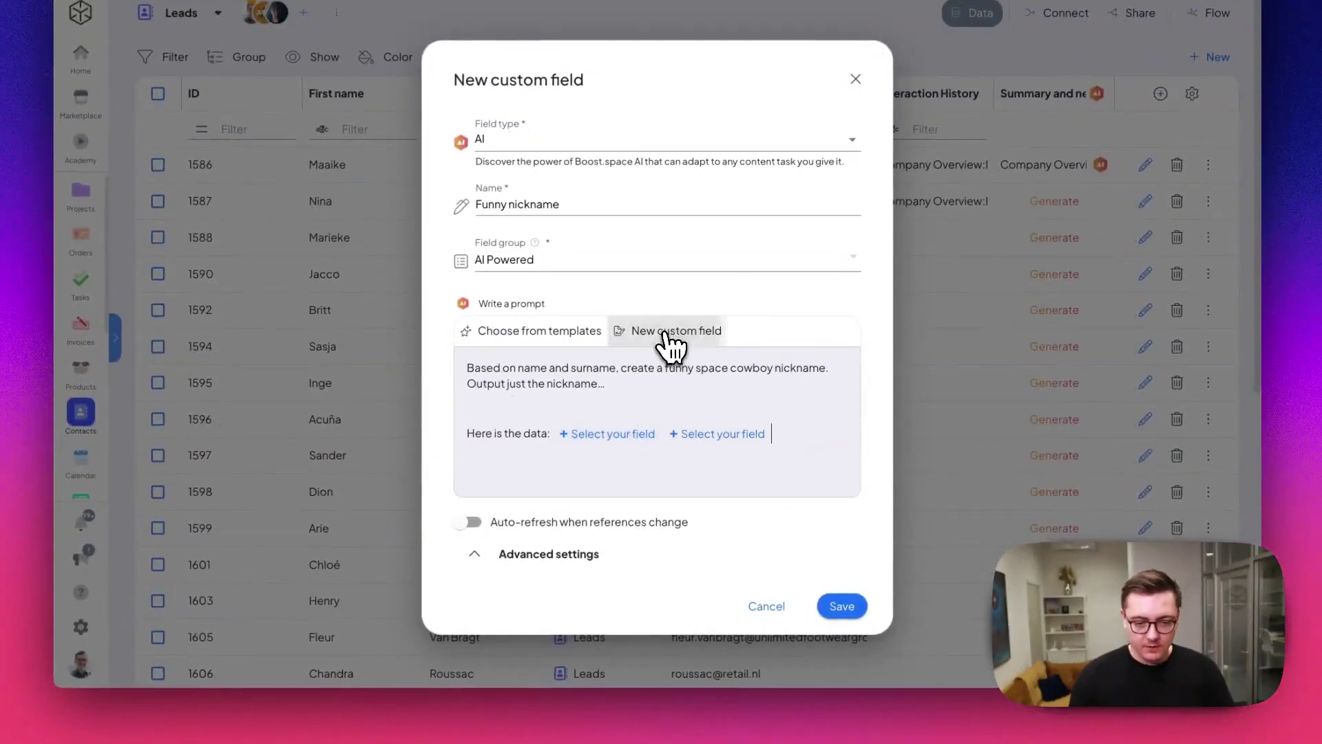
left_click(617, 435)
left_click(582, 418)
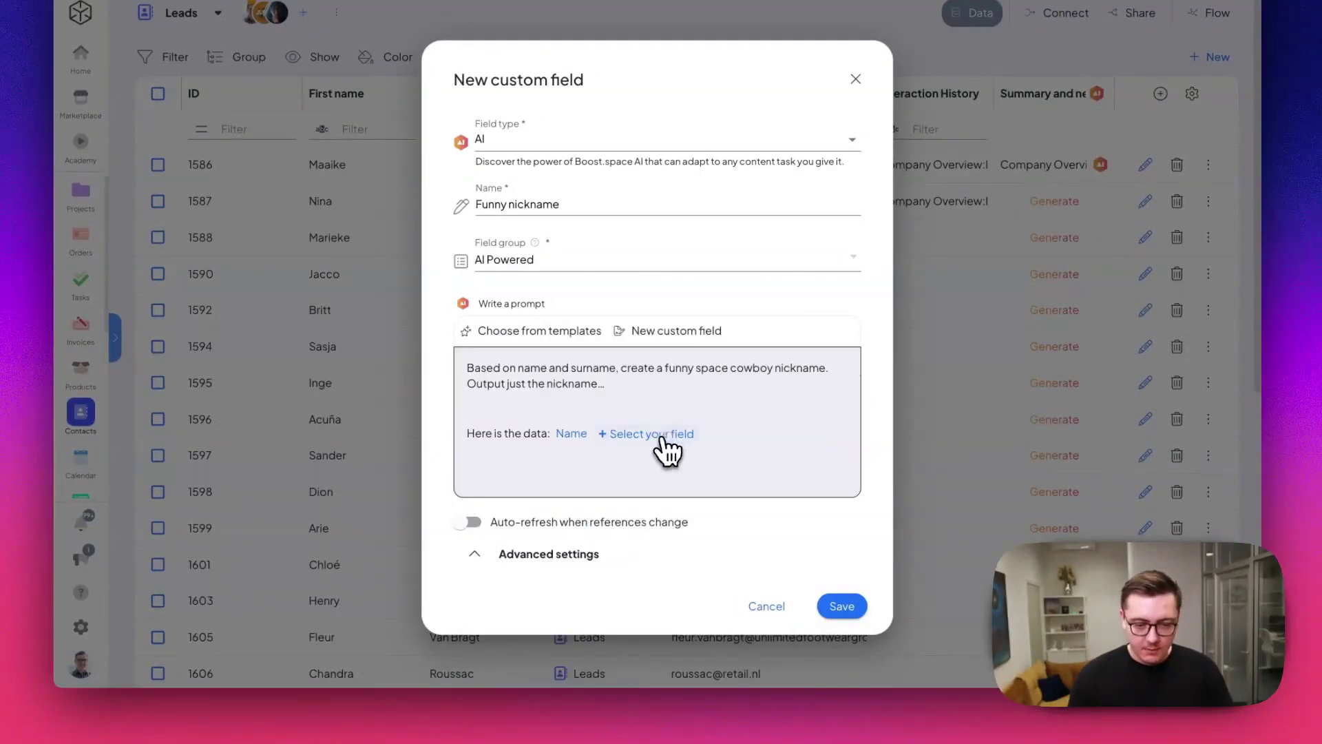
left_click(660, 436)
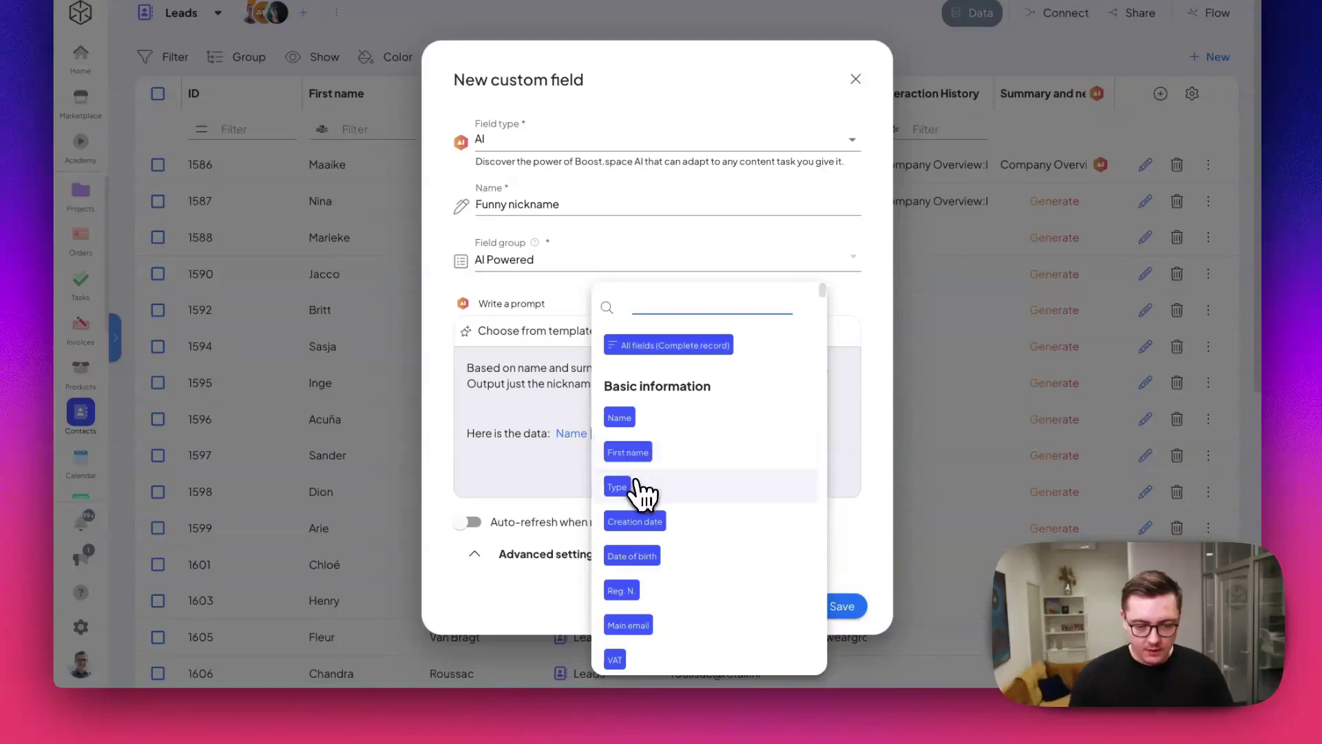
left_click(630, 453)
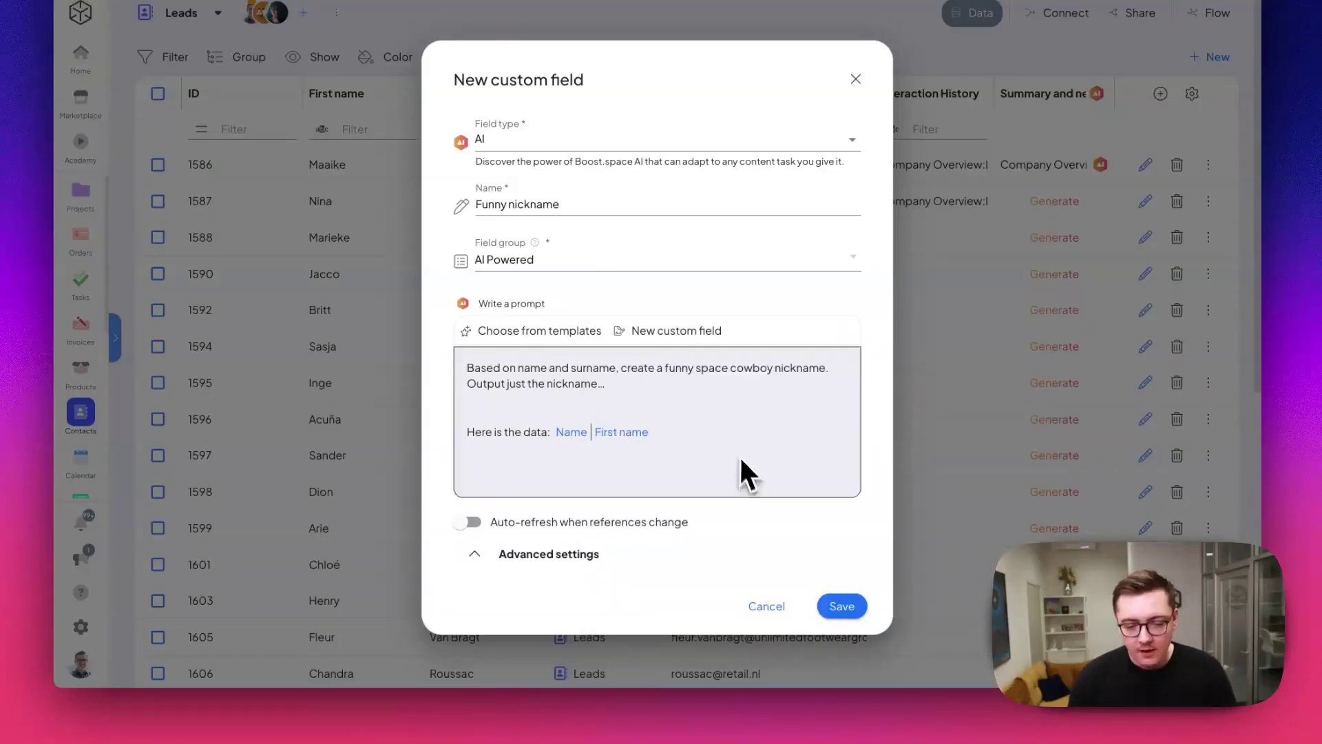
Save the Funny nickname field and generate nicknames for leads 1588 and 1592.
left_click(837, 609)
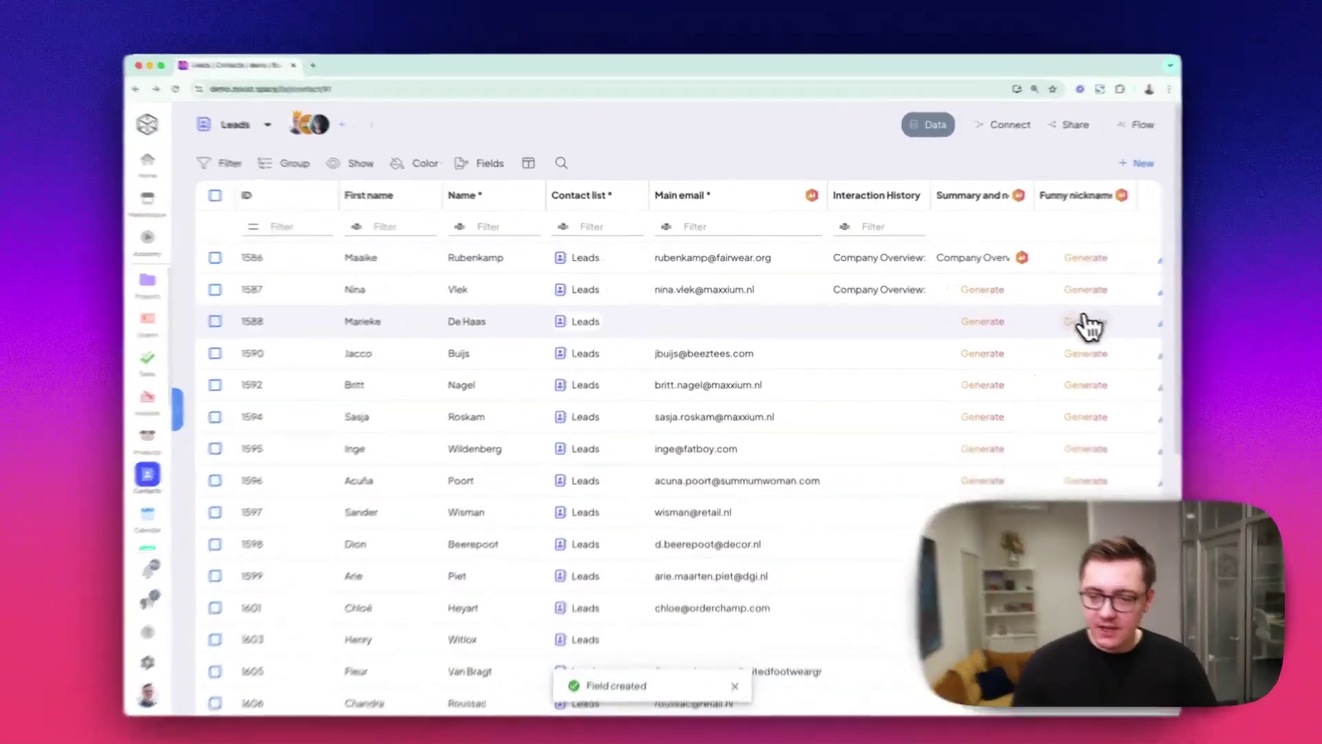
left_click(1037, 318)
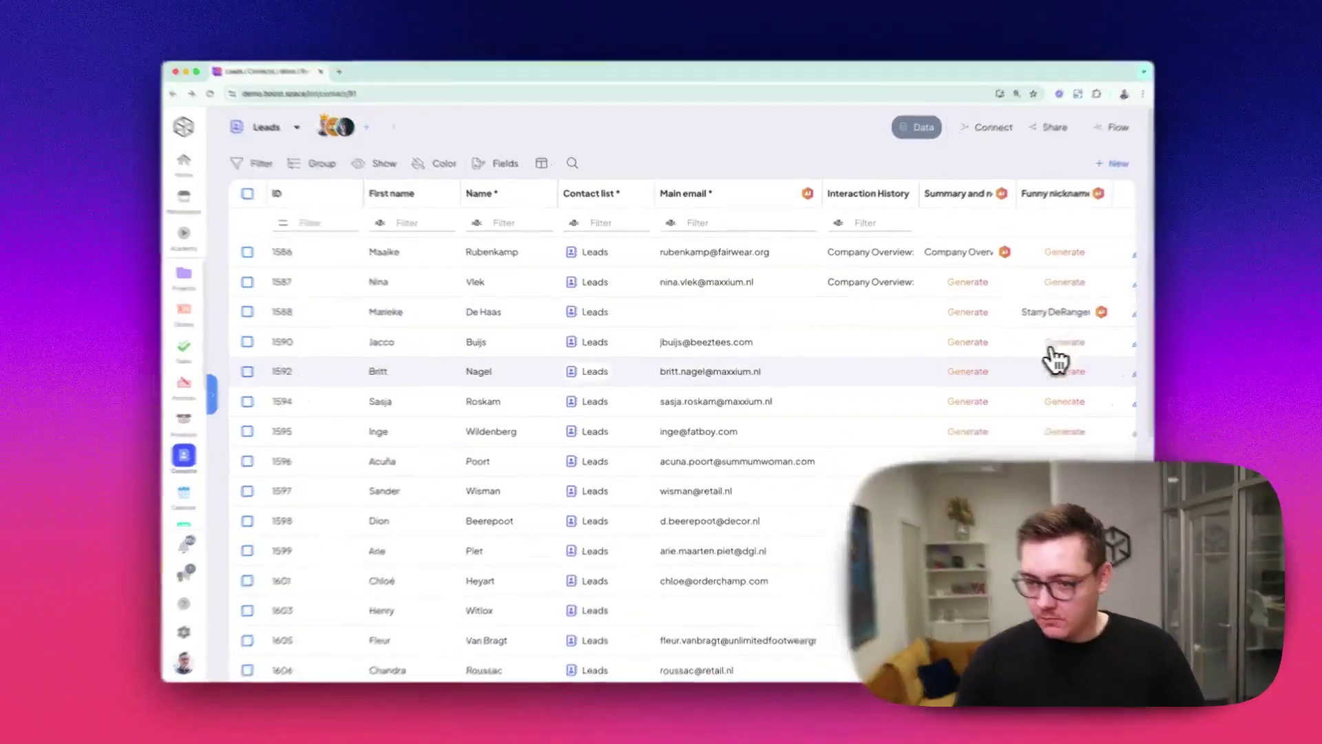
left_click(1048, 372)
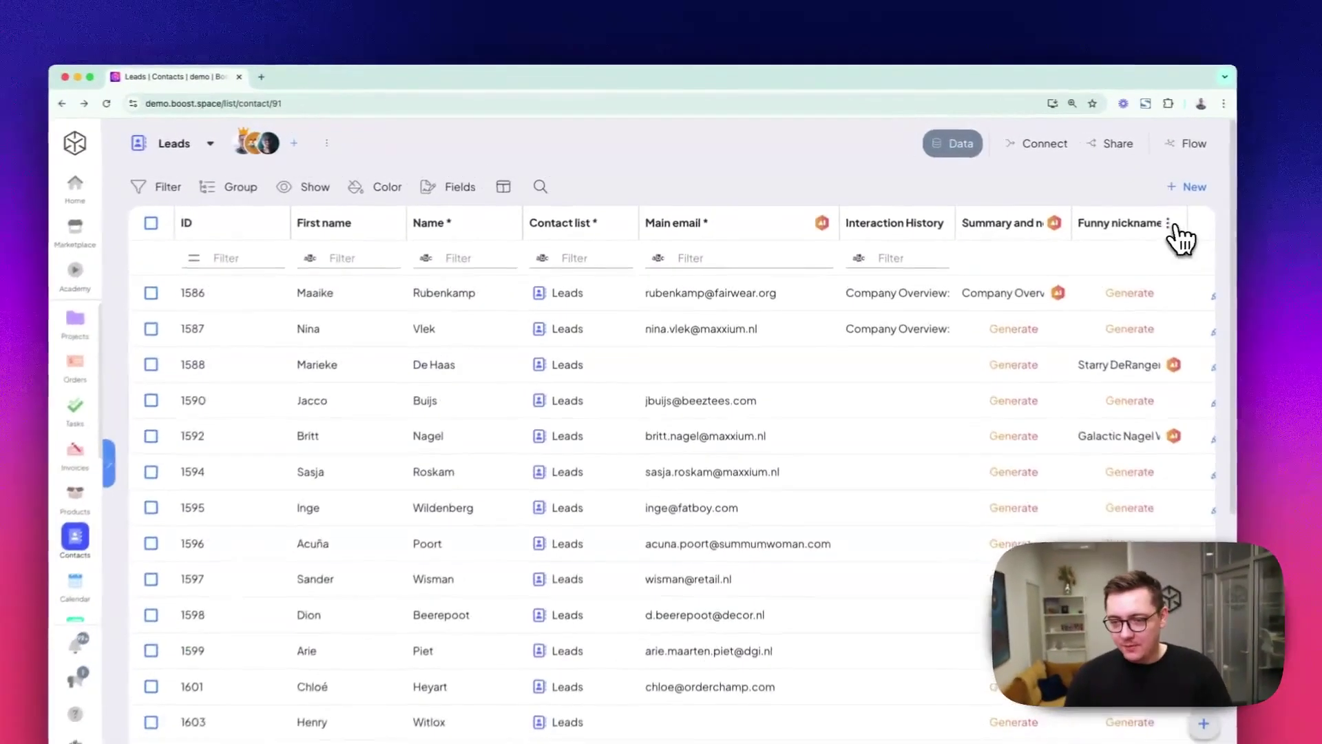
Run the Funny nickname field on filtered records, then reopen its field settings.
left_click(1075, 202)
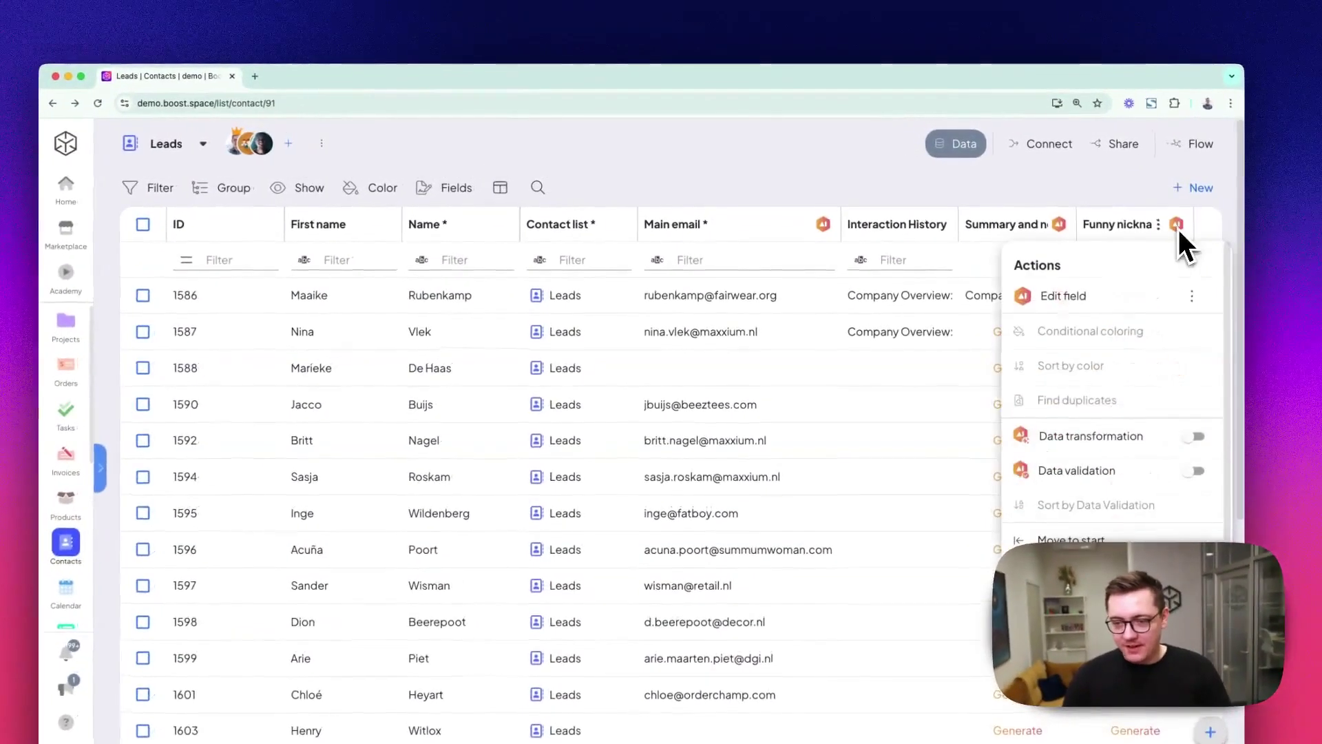
left_click(1195, 296)
left_click(1092, 345)
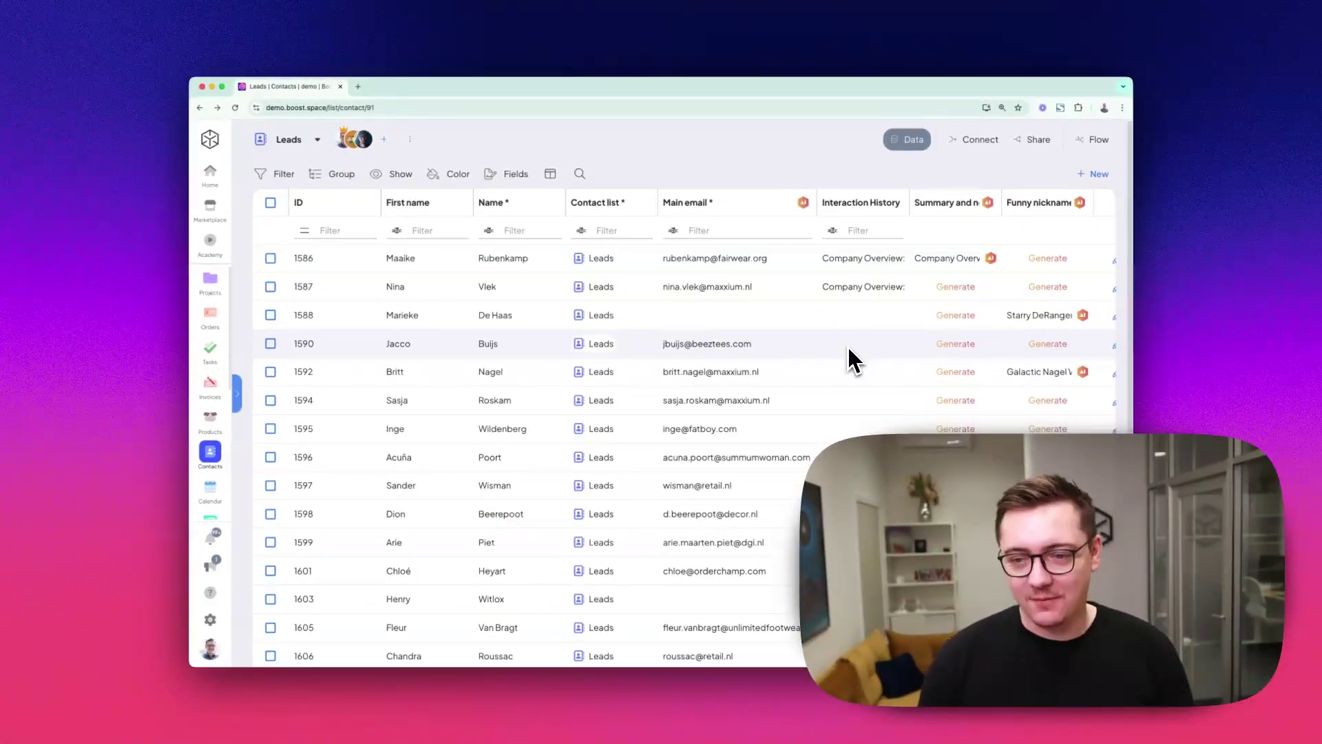
left_click(1080, 203)
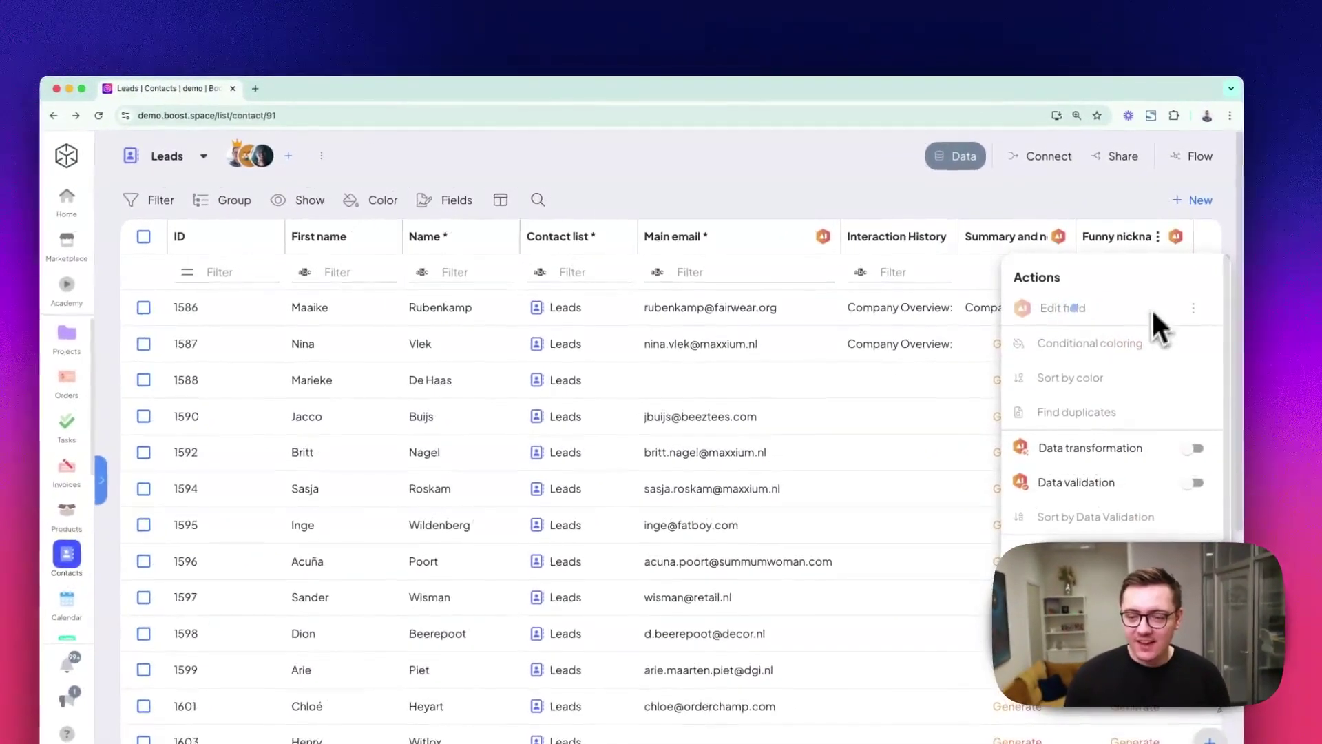
left_click(1089, 303)
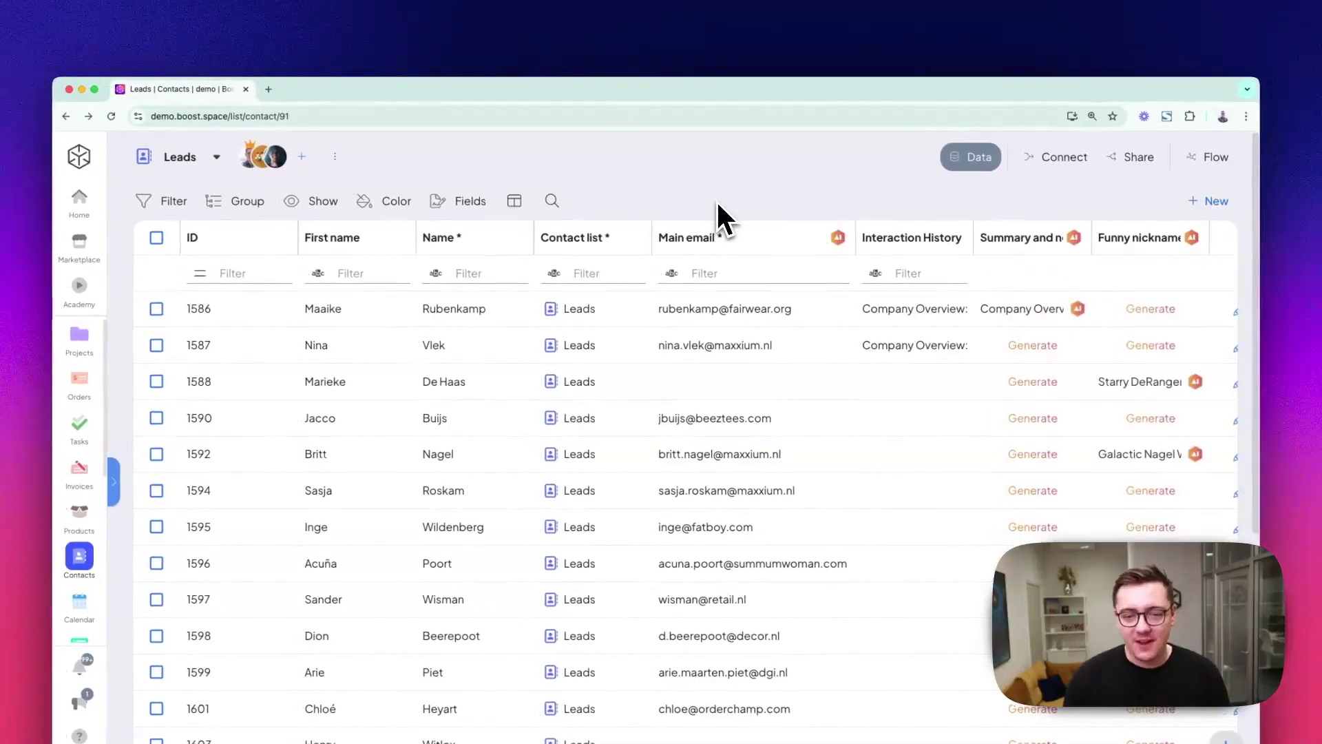